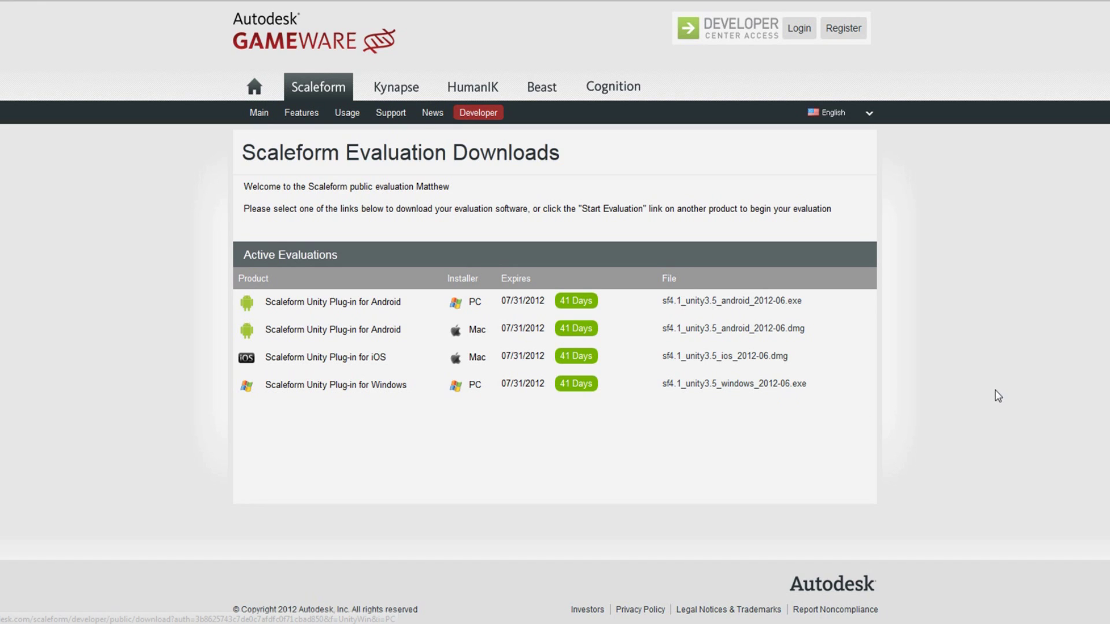
Download sf4.1_unity3.5_android_2012-06.exe from the Android PC row's File link
{"action": "left_click", "coordinate": [777, 302]}
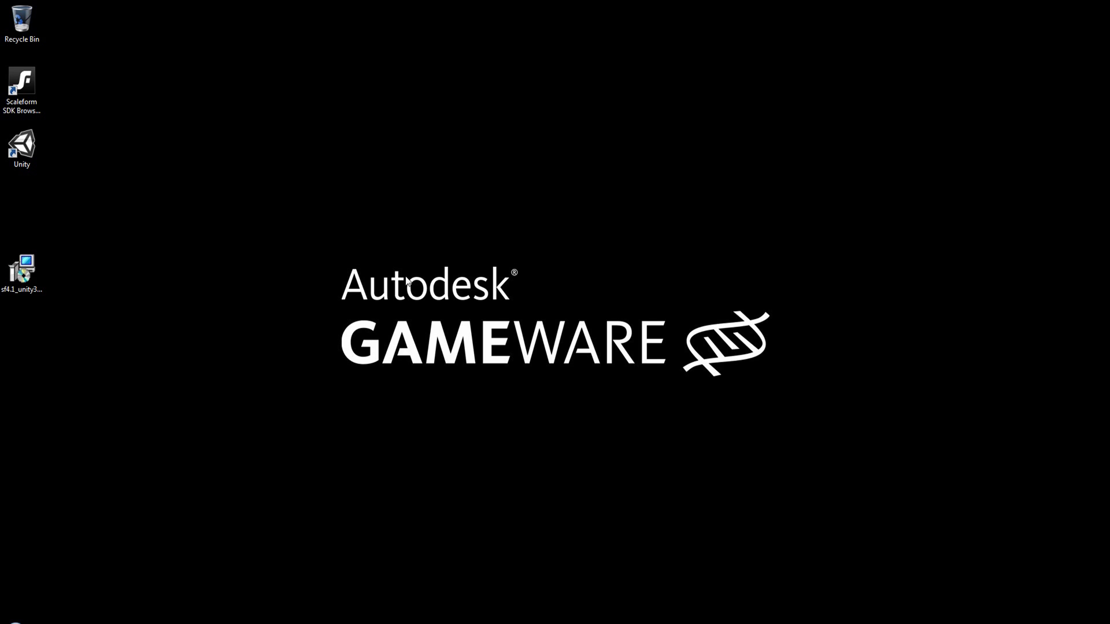
Run the downloaded installer, accept the license, install to the default folder, and finish with Read Me
{"action": "double_click", "coordinate": [27, 269]}
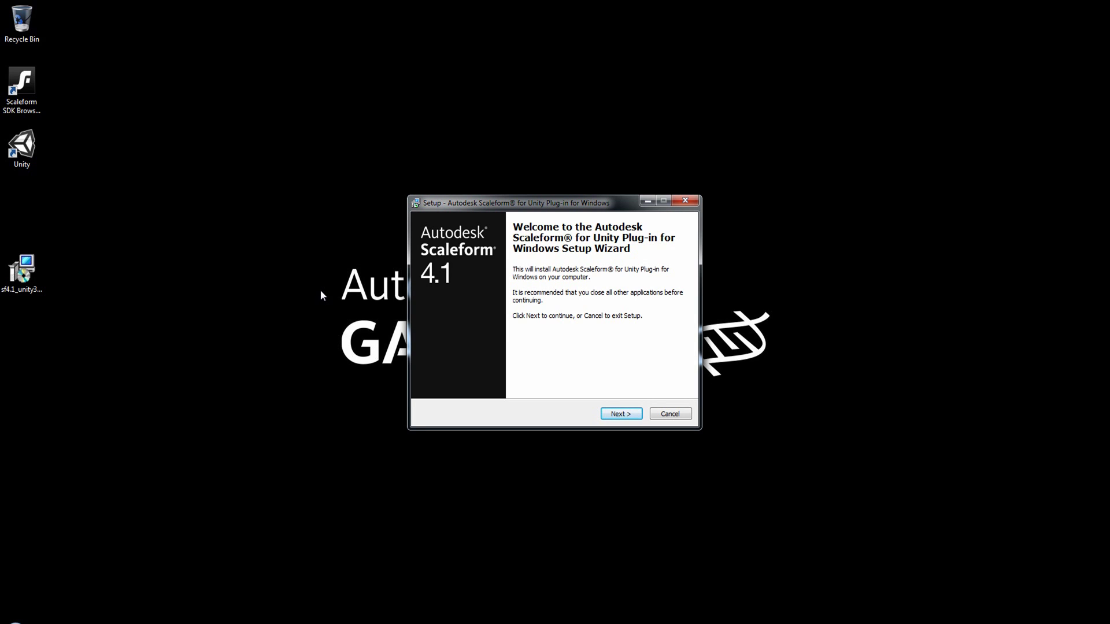
{"action": "left_click", "coordinate": [617, 414]}
{"action": "left_click", "coordinate": [487, 379]}
{"action": "left_click", "coordinate": [626, 413]}
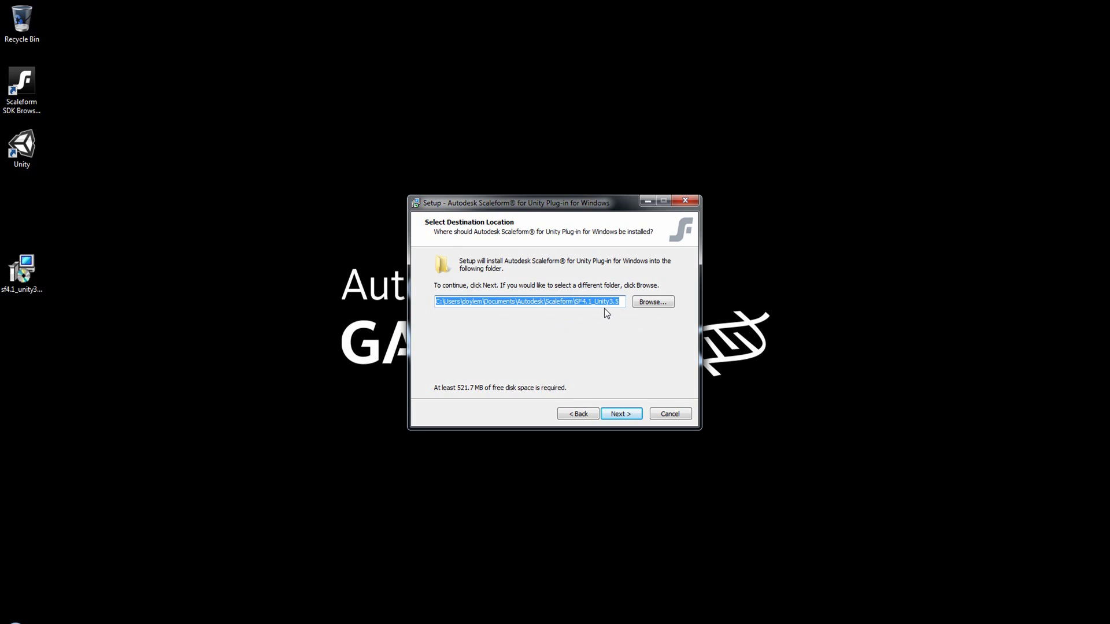
{"action": "left_click", "coordinate": [622, 418]}
{"action": "left_click", "coordinate": [619, 411]}
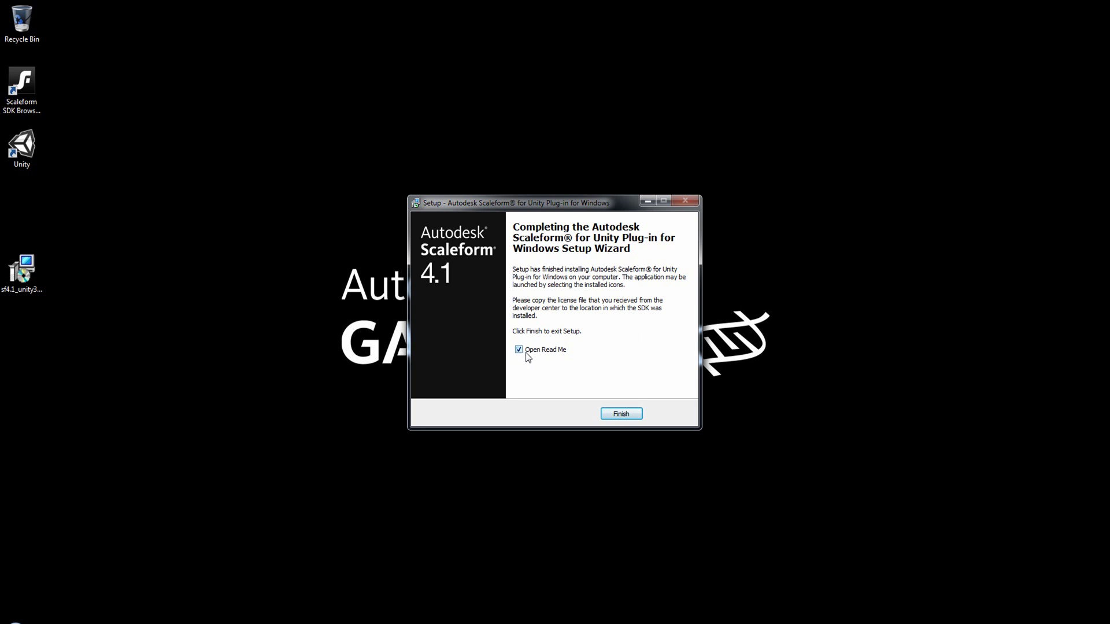
{"action": "left_click", "coordinate": [621, 414]}
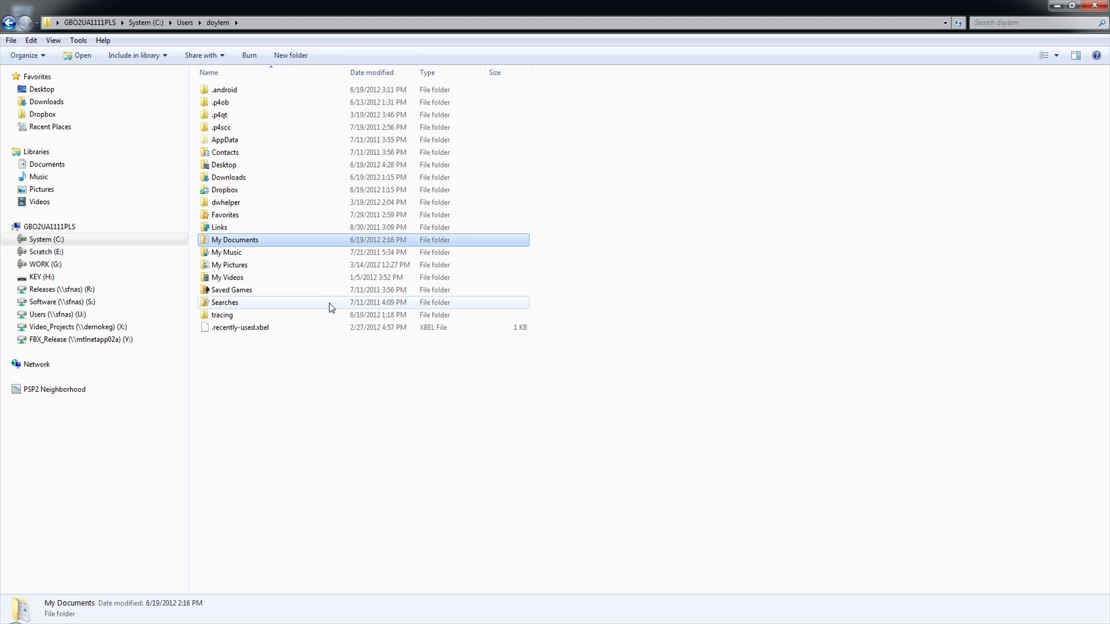
Browse My Documents > Autodesk > Scaleform > SF4.1_Unity3.5 and view its Bin folder contents
{"action": "double_click", "coordinate": [245, 241]}
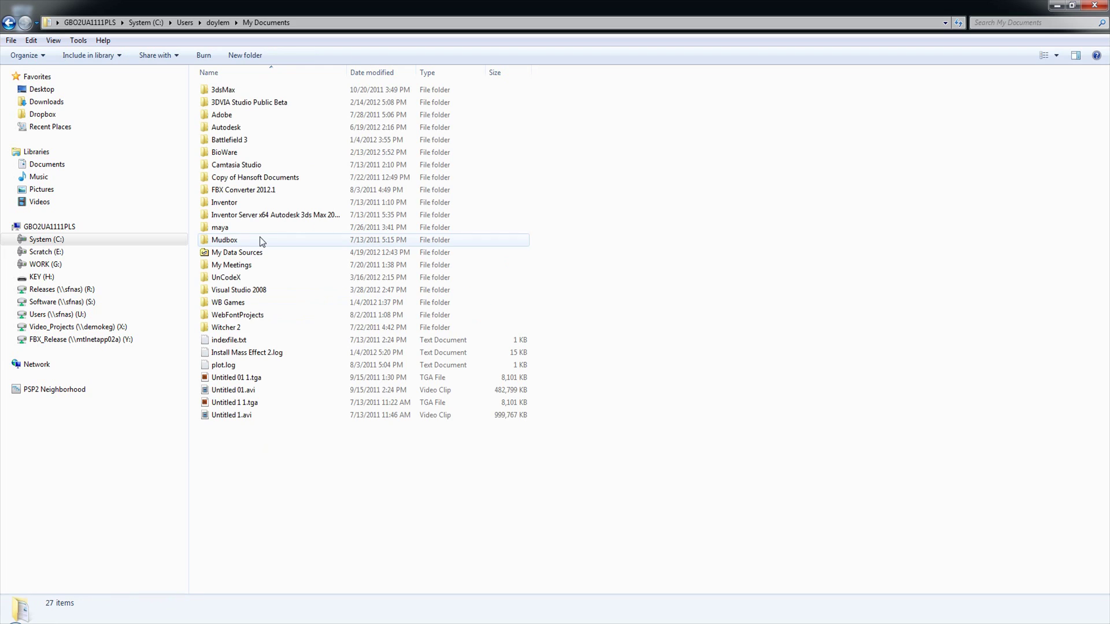
{"action": "double_click", "coordinate": [224, 127]}
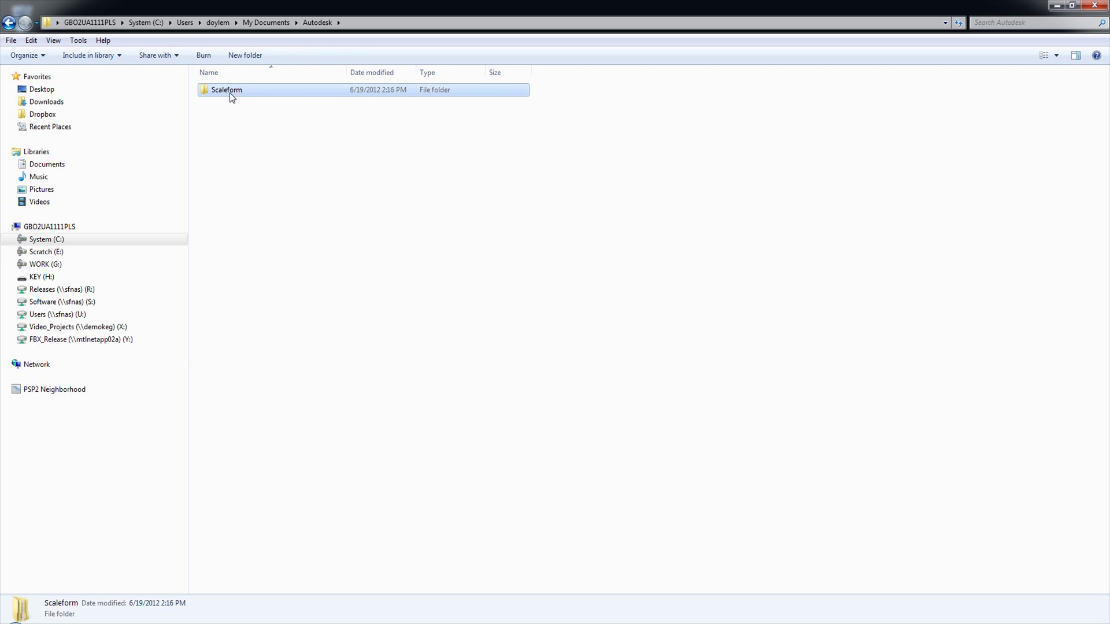
{"action": "double_click", "coordinate": [230, 92]}
{"action": "double_click", "coordinate": [230, 92]}
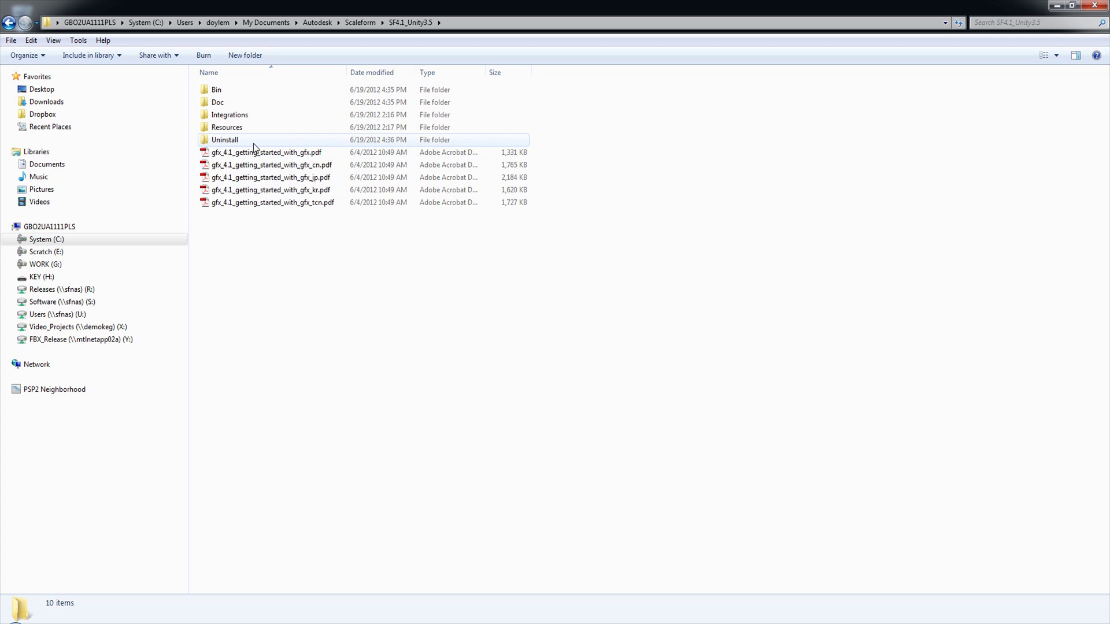
{"action": "double_click", "coordinate": [218, 91]}
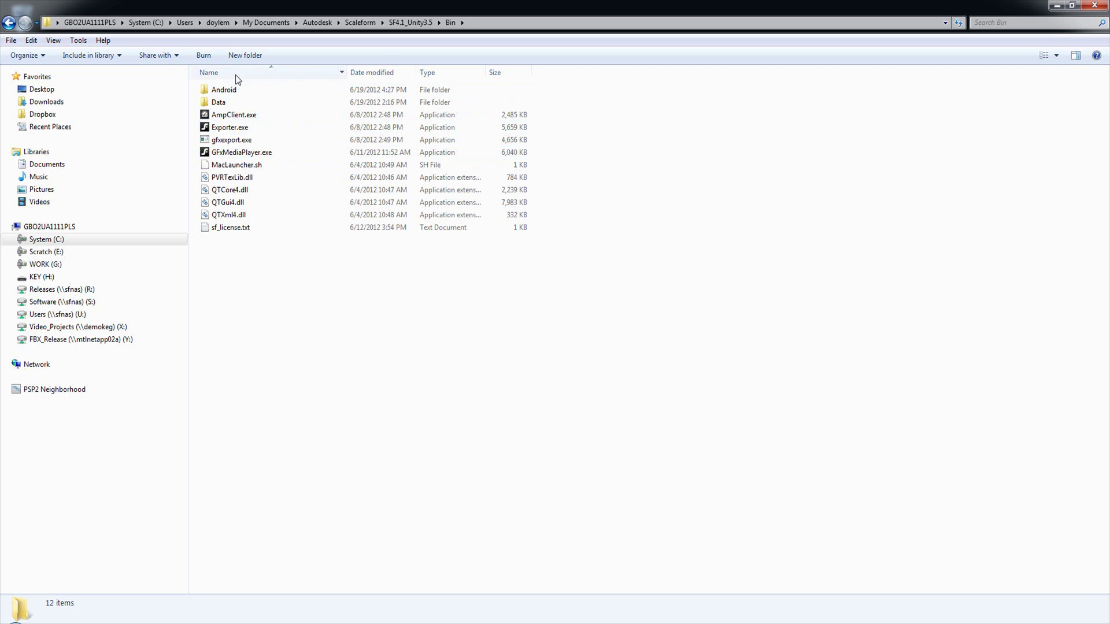
{"action": "left_click", "coordinate": [405, 22]}
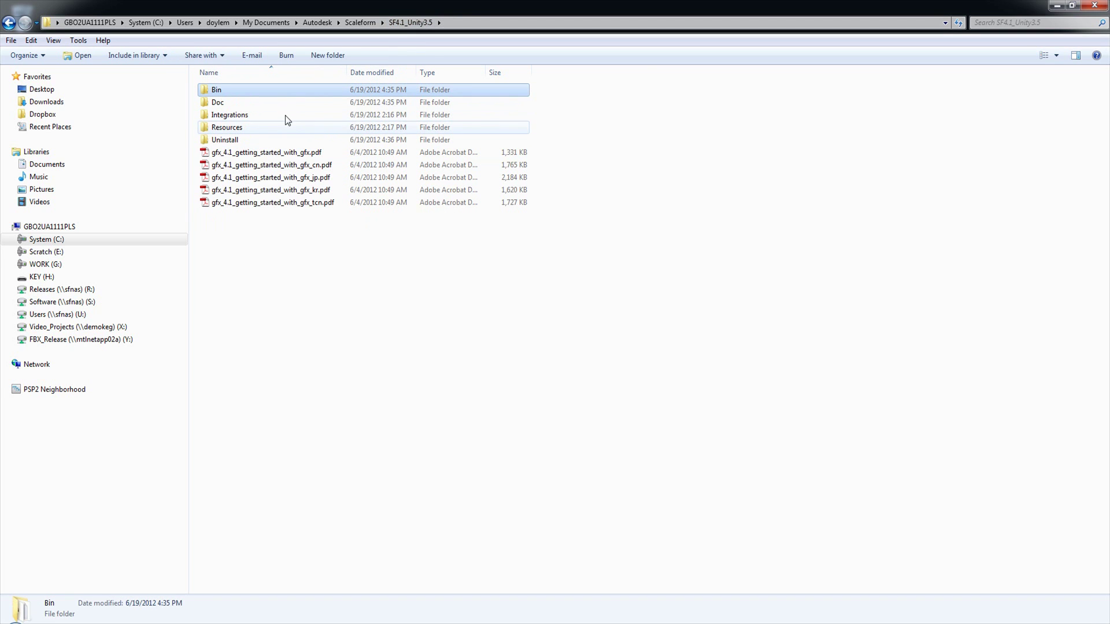
{"action": "double_click", "coordinate": [217, 104]}
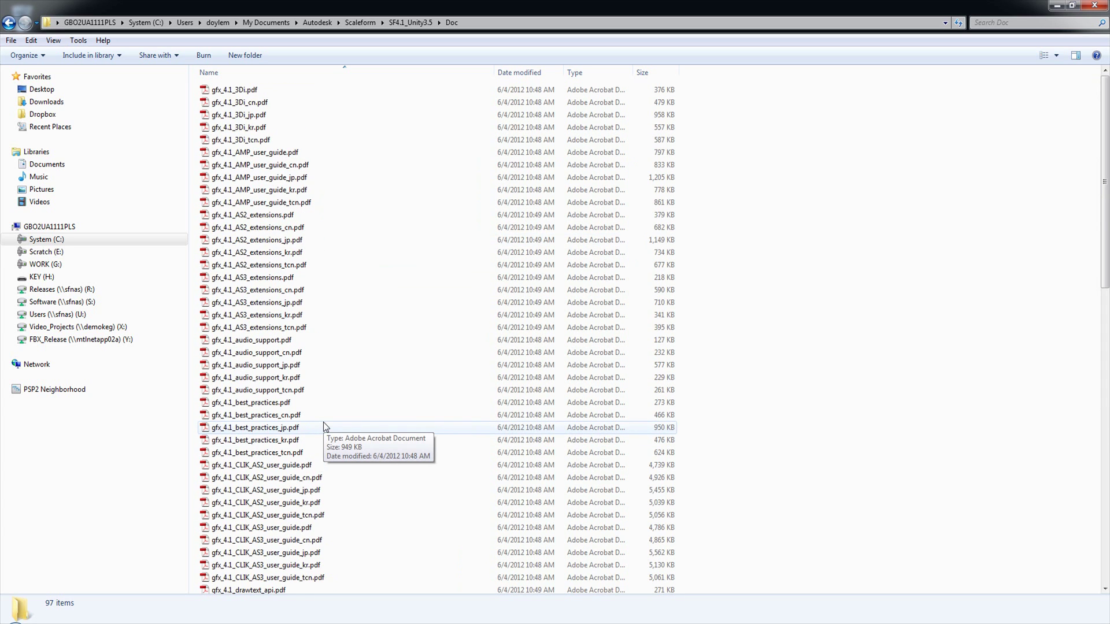
{"action": "scroll", "coordinate": [323, 422], "scroll_direction": "down", "scroll_amount": 7}
{"action": "scroll", "coordinate": [323, 425], "scroll_direction": "down", "scroll_amount": 12}
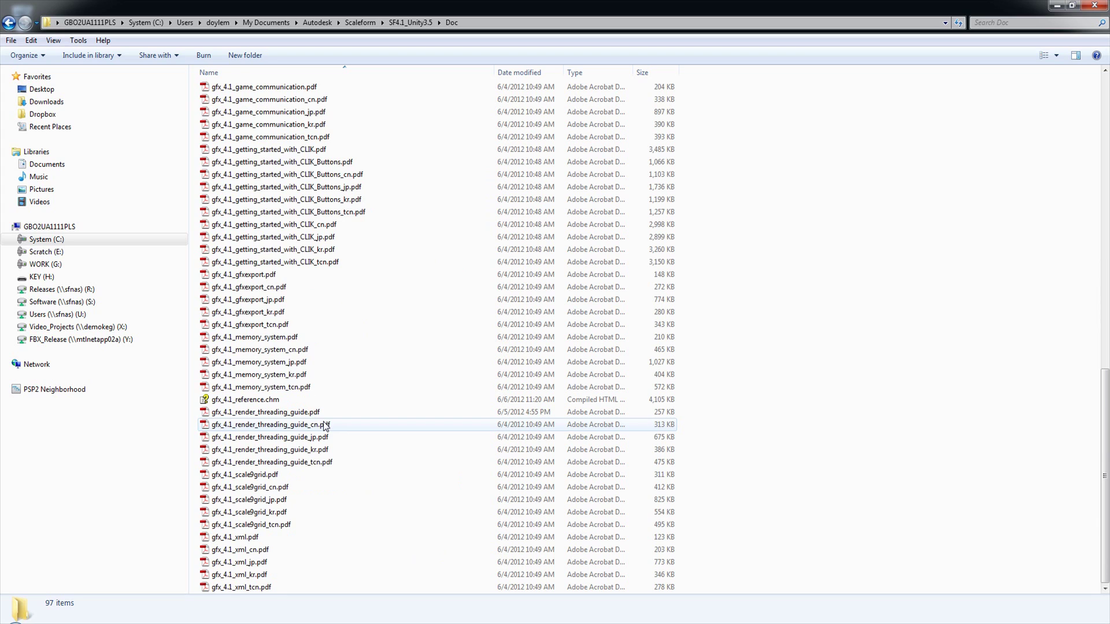
{"action": "left_click", "coordinate": [410, 23]}
{"action": "double_click", "coordinate": [271, 127]}
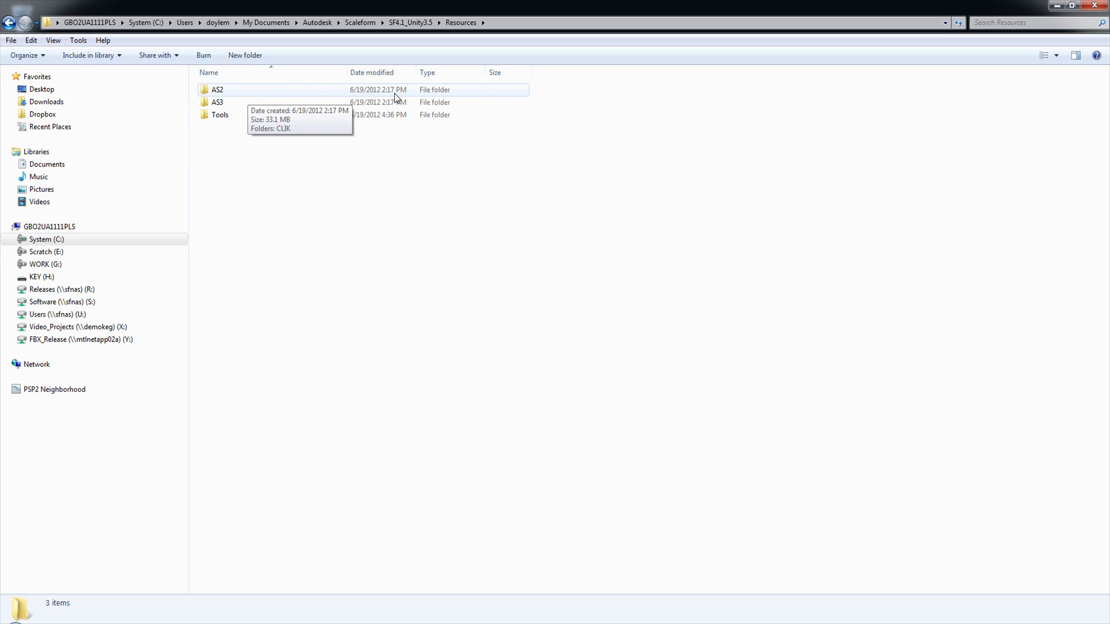
{"action": "left_click", "coordinate": [411, 22]}
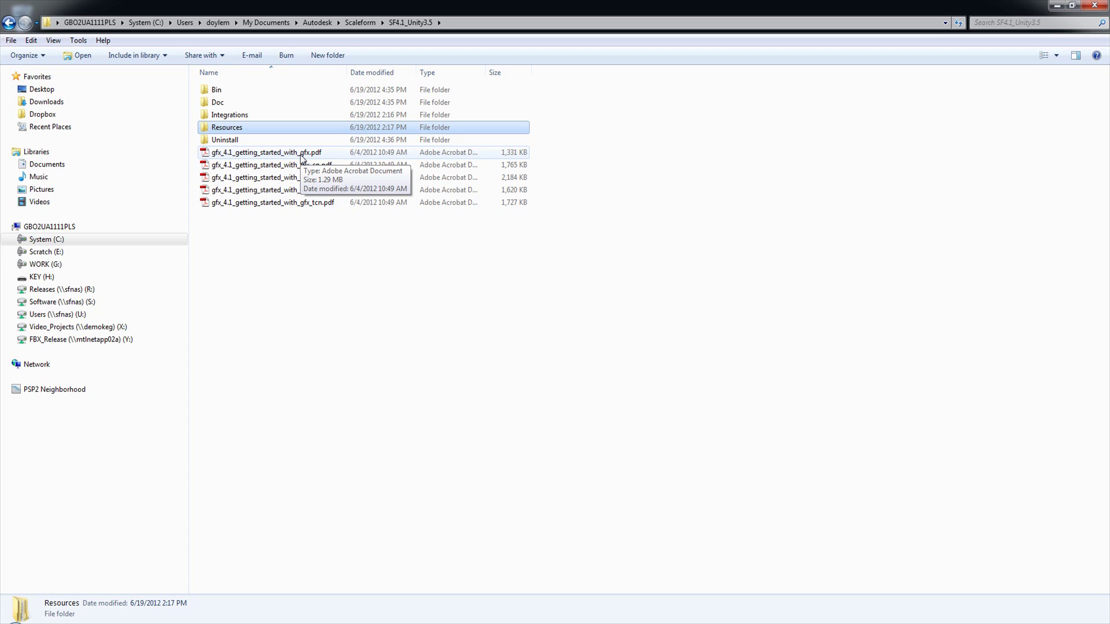
Open Integrations\Unity3.5 and locate the StarshipDown folder
{"action": "double_click", "coordinate": [237, 114]}
{"action": "left_click", "coordinate": [217, 90]}
{"action": "double_click", "coordinate": [217, 90]}
{"action": "key", "text": "s"}
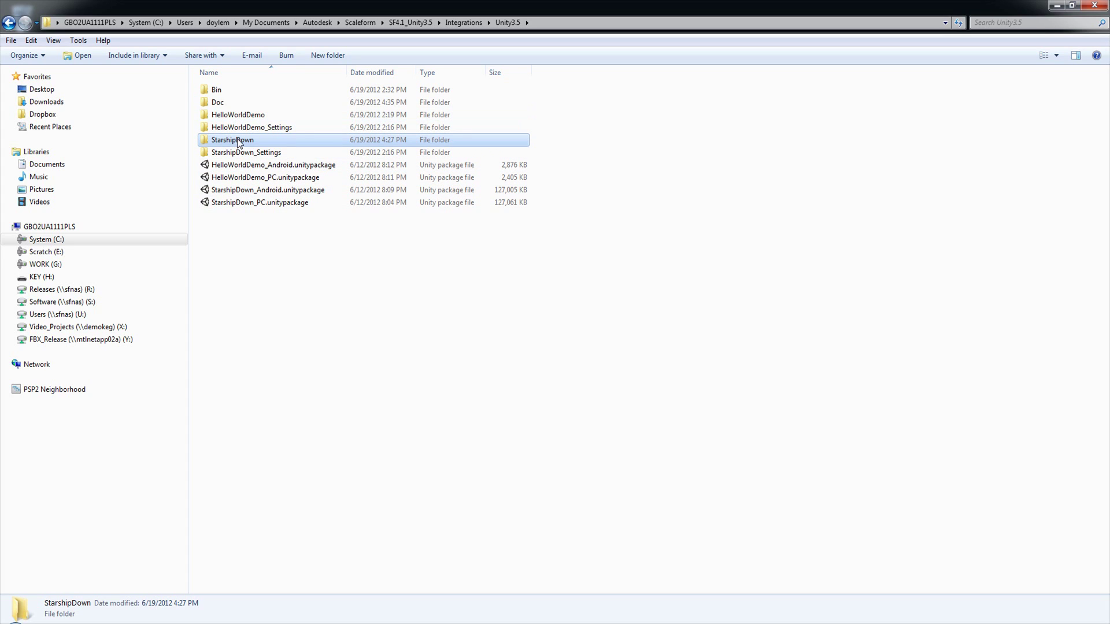
View the integration PDF and ReadMe in Doc, then return to Unity3.5
{"action": "double_click", "coordinate": [272, 102]}
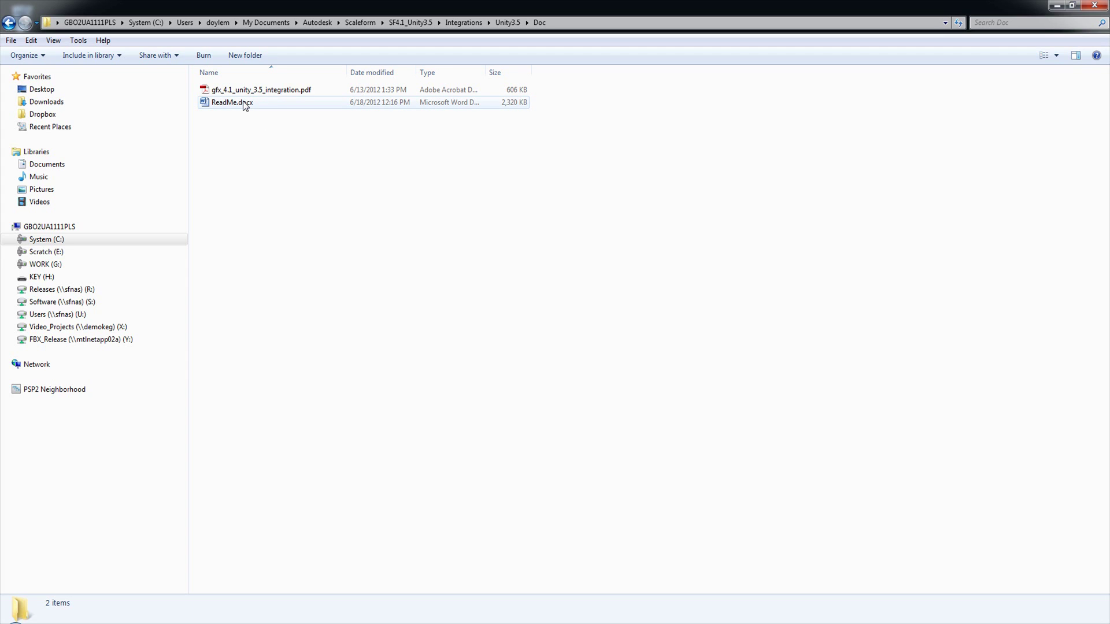
{"action": "mouse_move", "coordinate": [245, 105]}
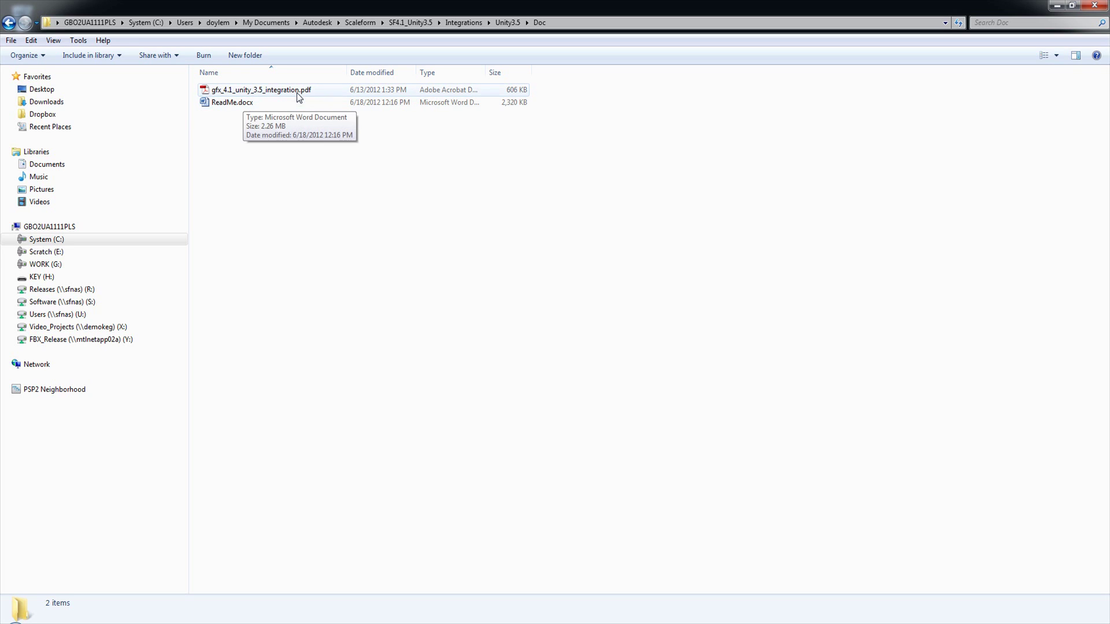
{"action": "mouse_move", "coordinate": [300, 93]}
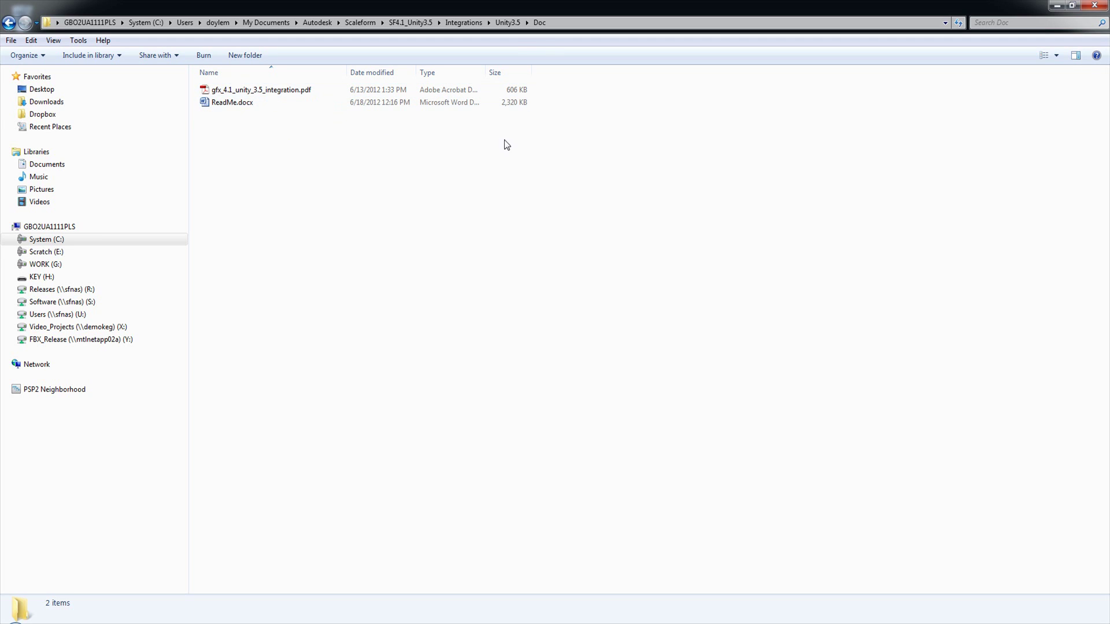
{"action": "left_click", "coordinate": [508, 23]}
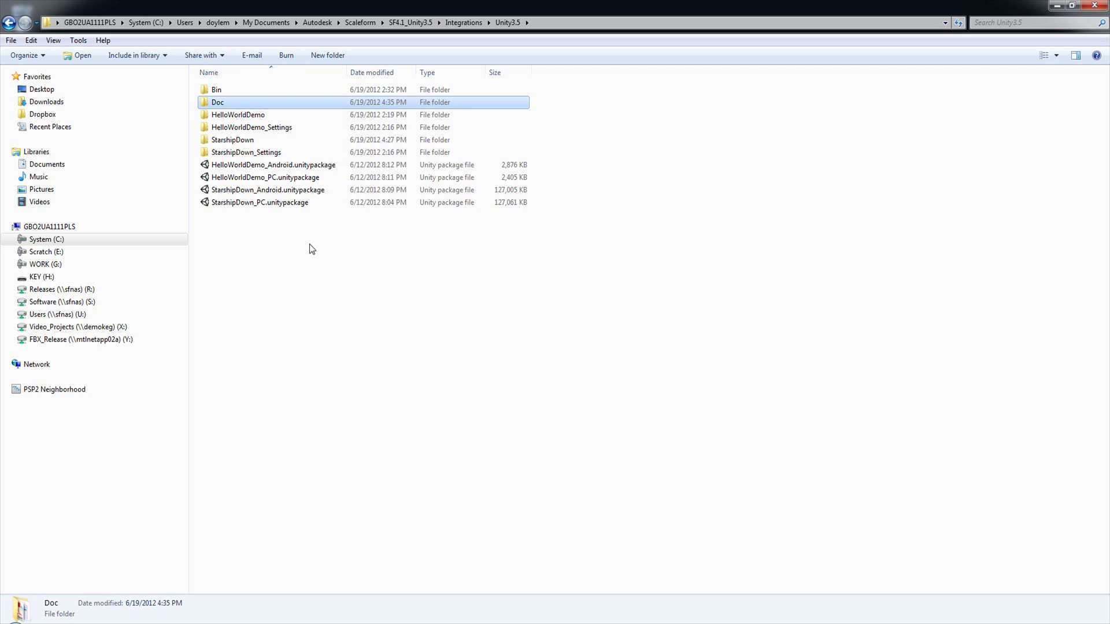
Create a new folder named StarshipDown_Android in Unity3.5
{"action": "right_click", "coordinate": [277, 248]}
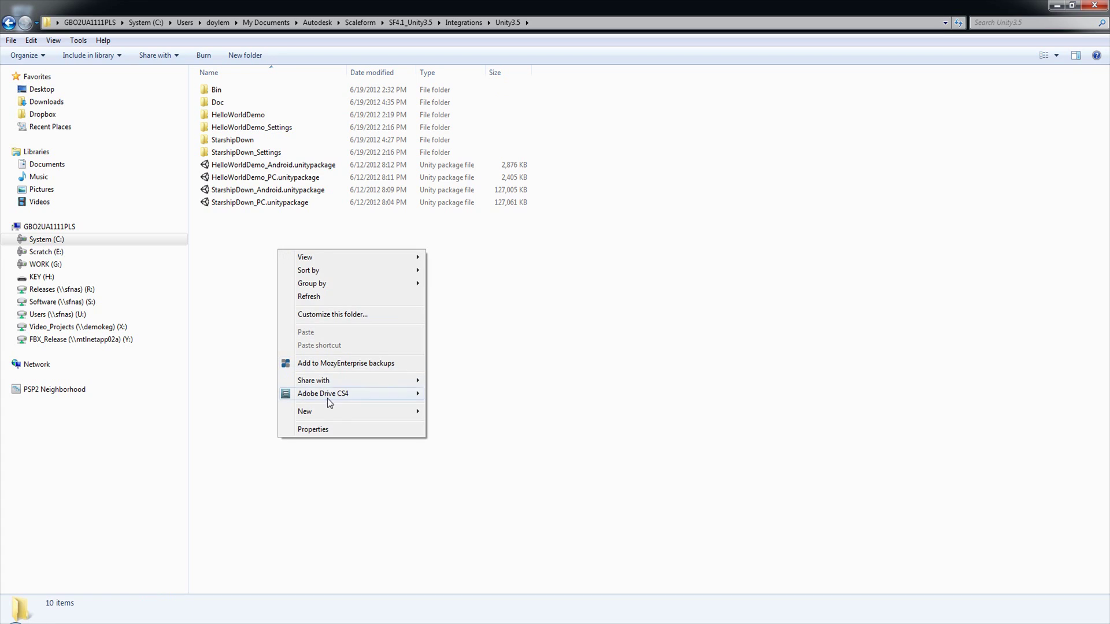
{"action": "mouse_move", "coordinate": [336, 411]}
{"action": "left_click", "coordinate": [447, 412]}
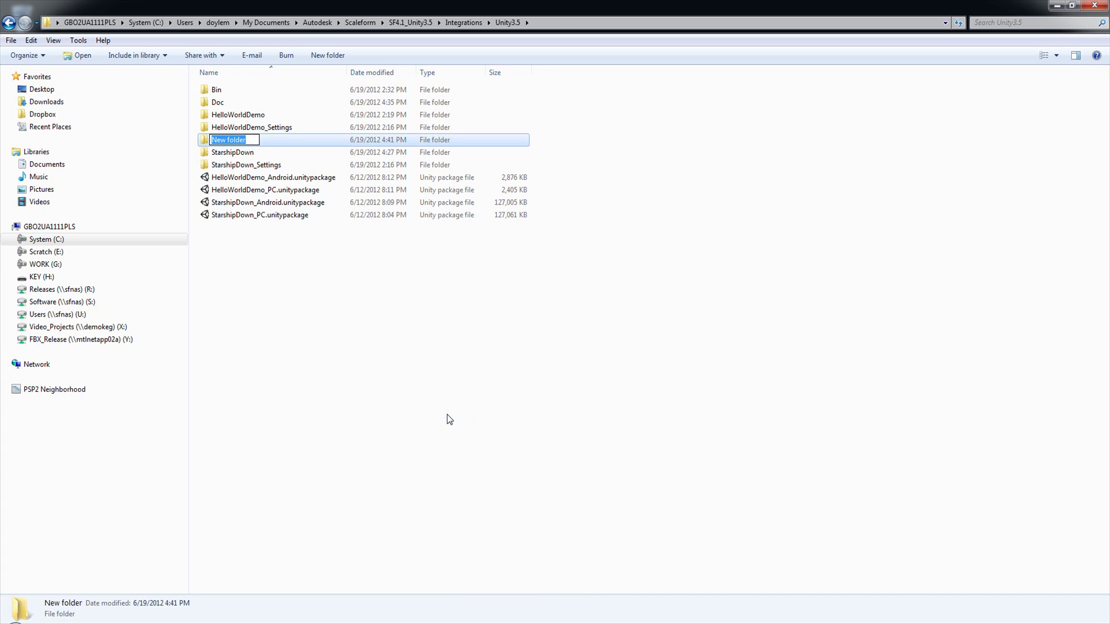
{"action": "type", "text": "StarshipDown_Android"}
{"action": "key", "text": "Return"}
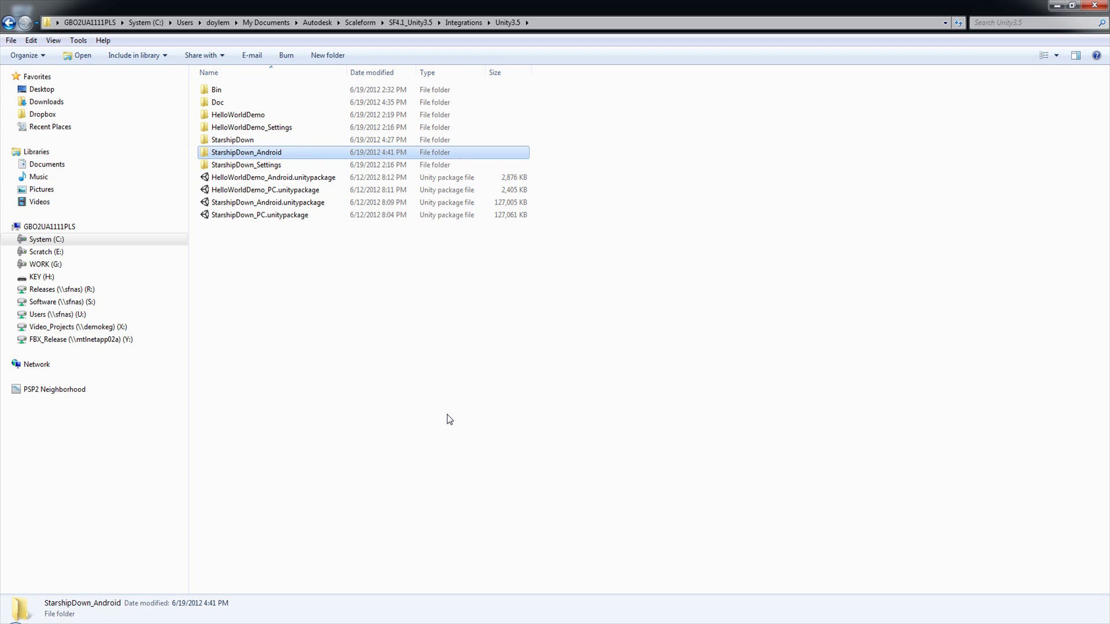
Create a second new folder named HelloWorldDemo_Android
{"action": "right_click", "coordinate": [382, 324]}
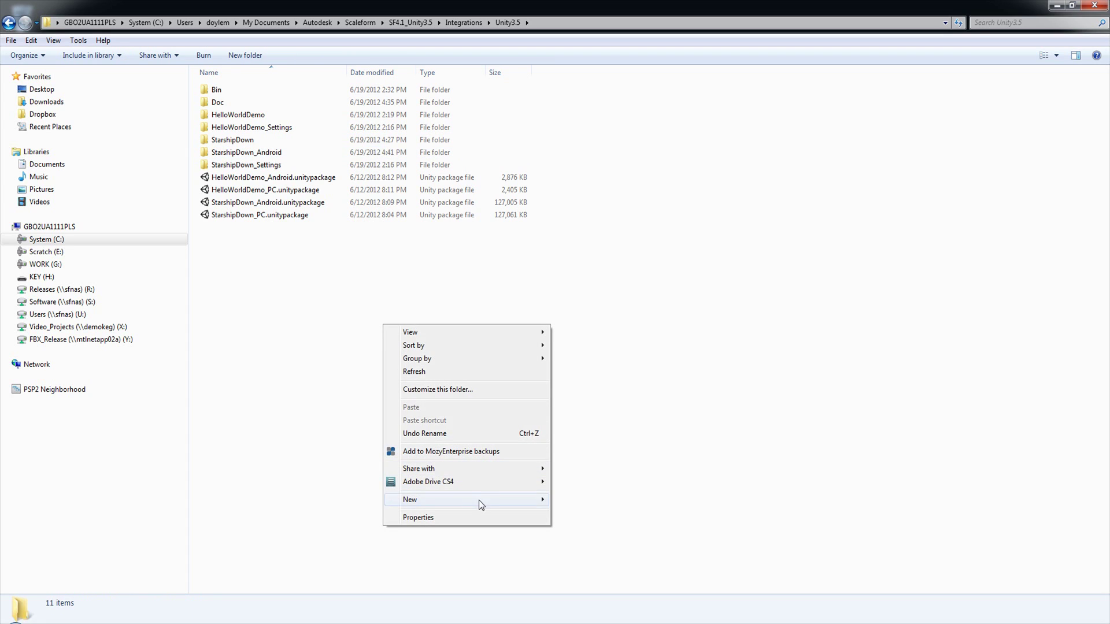
{"action": "mouse_move", "coordinate": [479, 501]}
{"action": "left_click", "coordinate": [578, 329]}
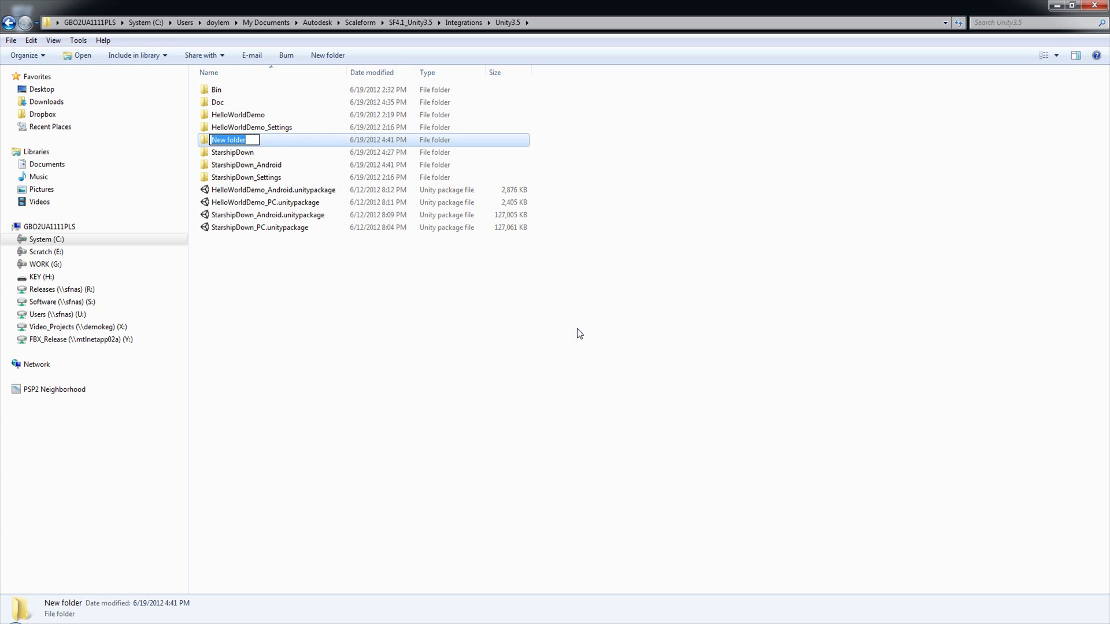
{"action": "type", "text": "HelloWorldDemo_Android"}
{"action": "key", "text": "Return"}
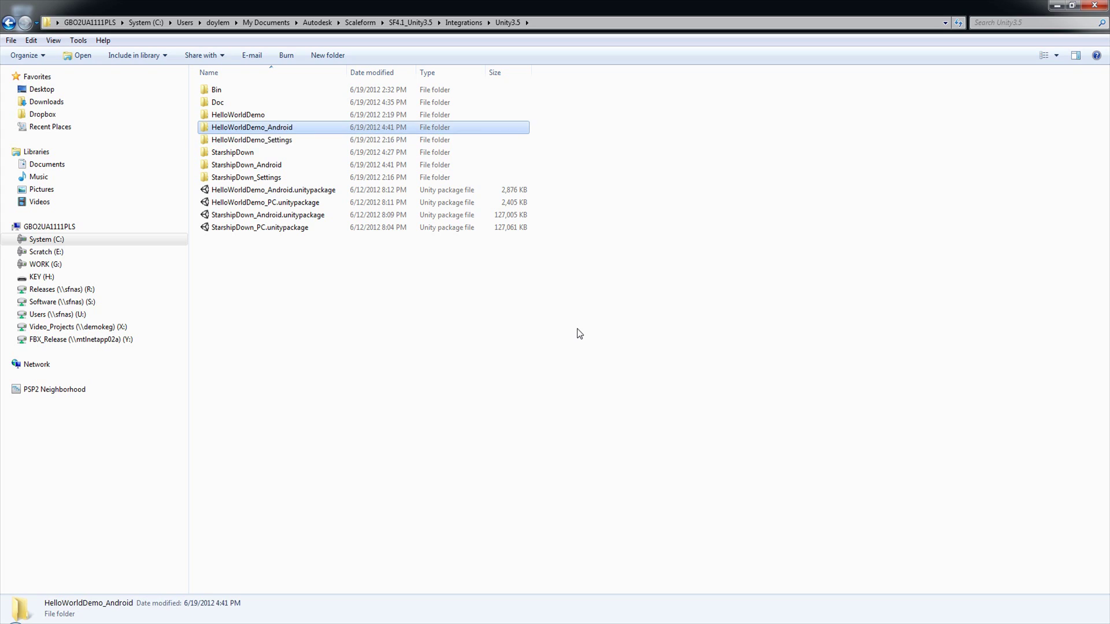
{"action": "left_click", "coordinate": [387, 341]}
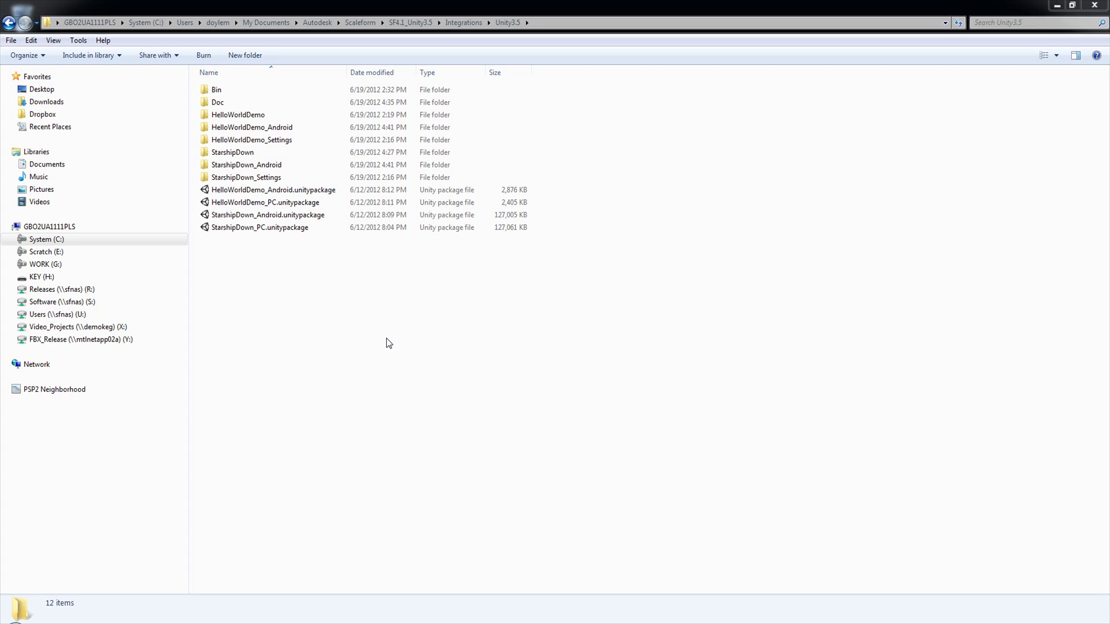
Launch Unity and create a new project located in Integrations\Unity3.5\StarshipDown
{"action": "left_click", "coordinate": [1056, 5]}
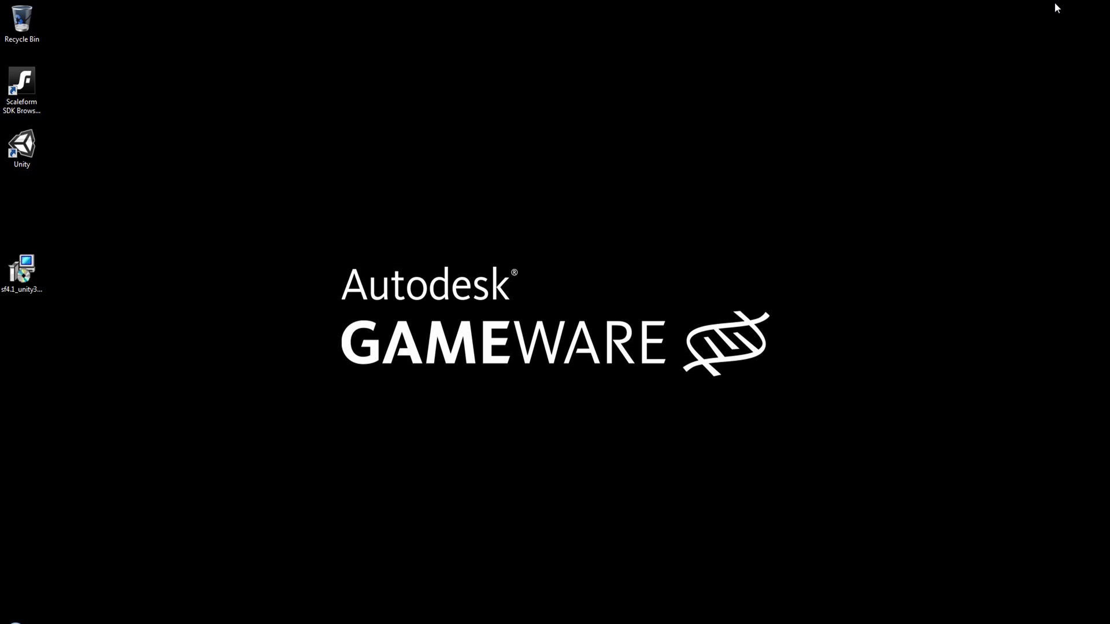
{"action": "double_click", "coordinate": [21, 144]}
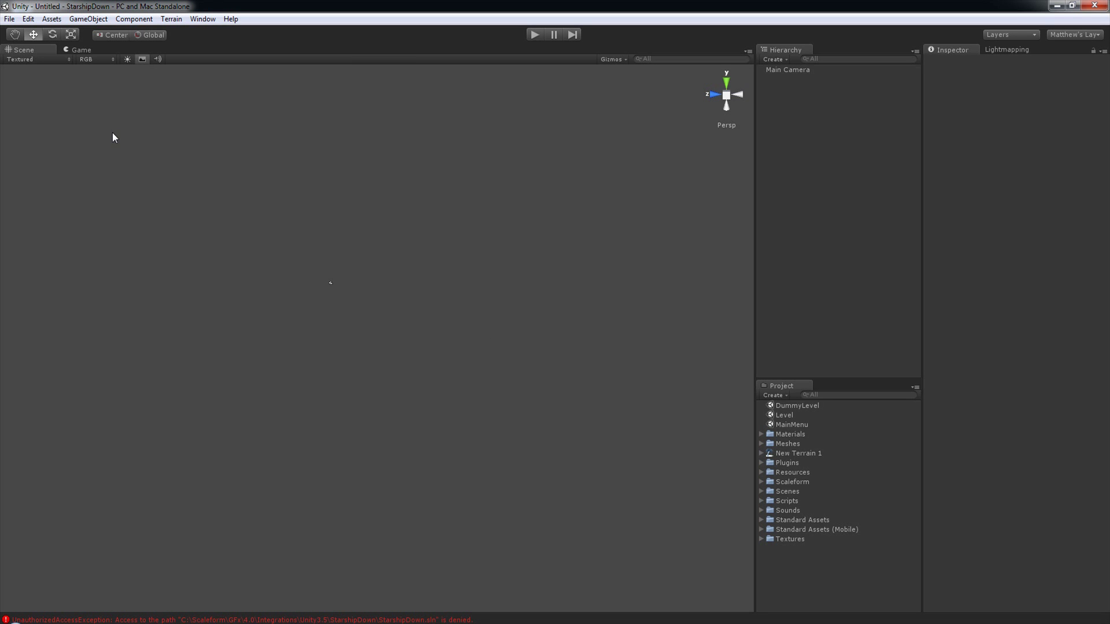
{"action": "left_click", "coordinate": [9, 18]}
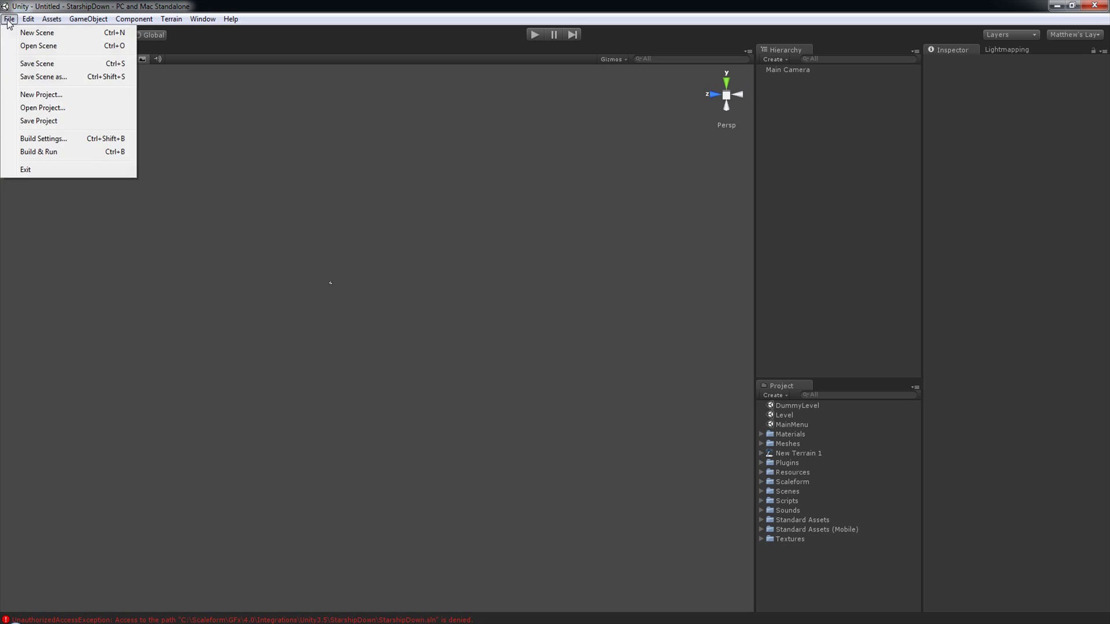
{"action": "left_click", "coordinate": [23, 95]}
{"action": "left_click", "coordinate": [665, 267]}
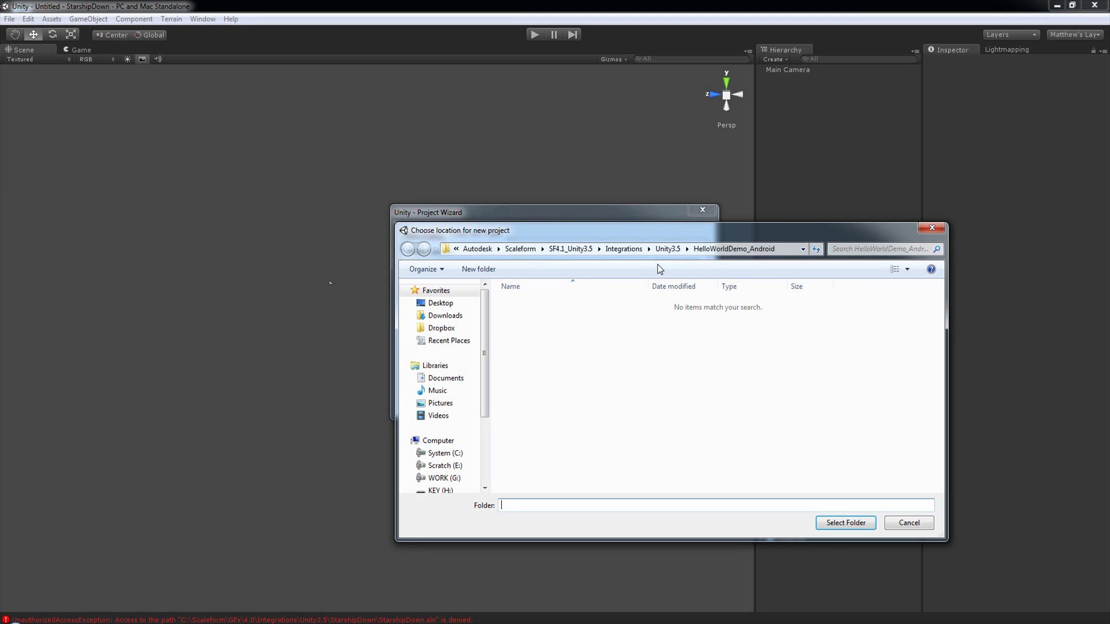
{"action": "left_click", "coordinate": [623, 249]}
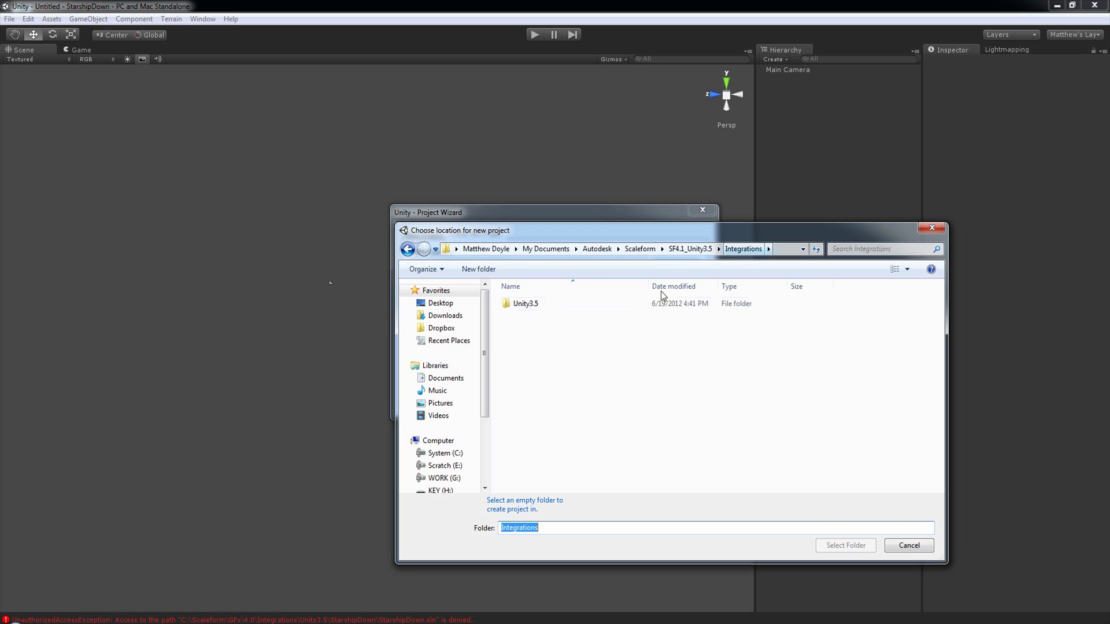
{"action": "double_click", "coordinate": [526, 304]}
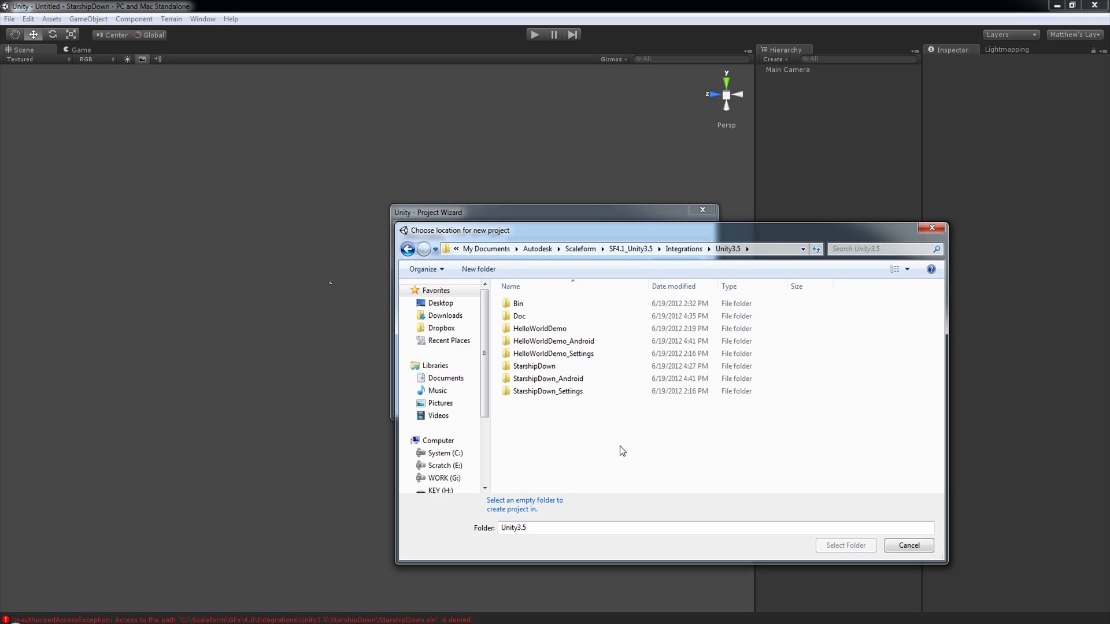
{"action": "left_click", "coordinate": [544, 370]}
{"action": "double_click", "coordinate": [542, 368]}
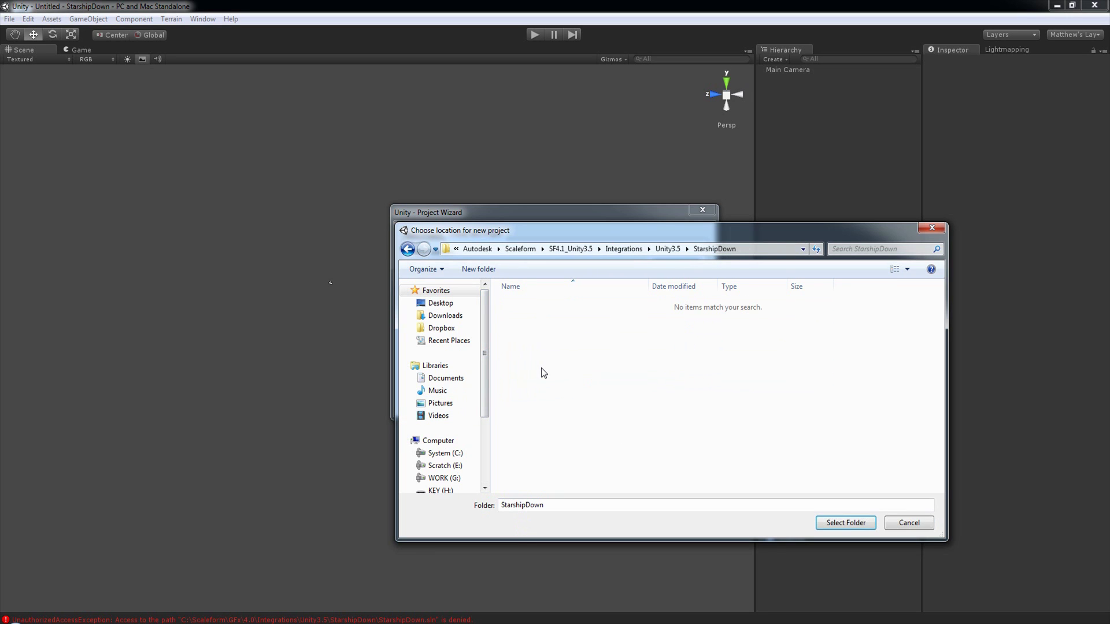
{"action": "left_click", "coordinate": [841, 524]}
{"action": "left_click", "coordinate": [664, 394]}
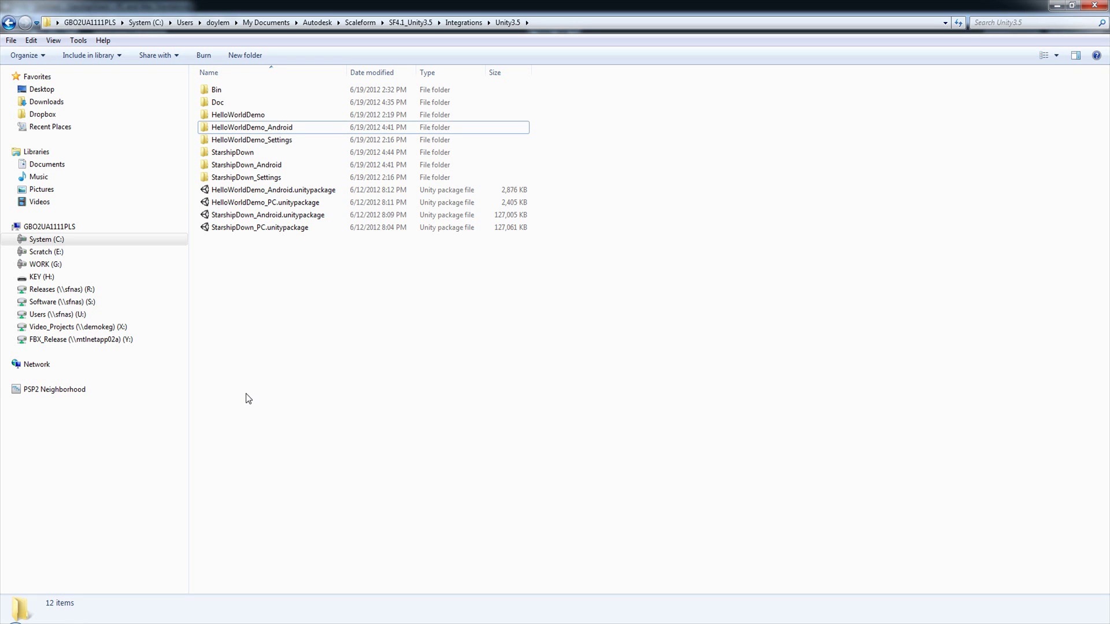
Copy EditorBuildSettings.asset from StarshipDown_Settings\ProjectSettings
{"action": "double_click", "coordinate": [278, 181]}
{"action": "left_click", "coordinate": [241, 91]}
{"action": "double_click", "coordinate": [241, 92]}
{"action": "left_click", "coordinate": [232, 91]}
{"action": "right_click", "coordinate": [231, 91]}
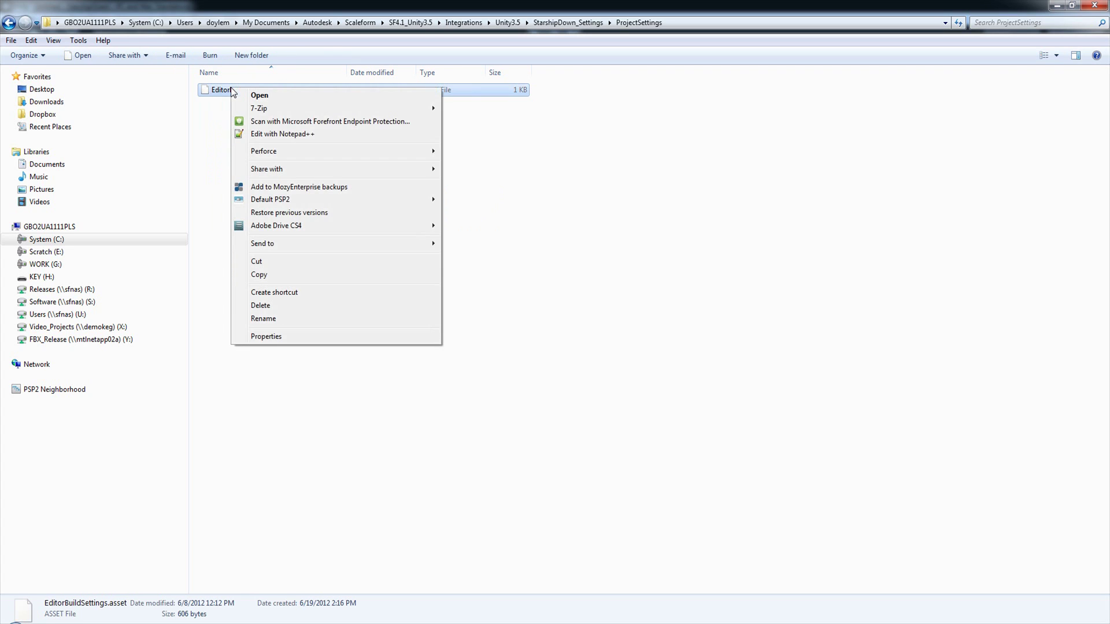
{"action": "left_click", "coordinate": [259, 275]}
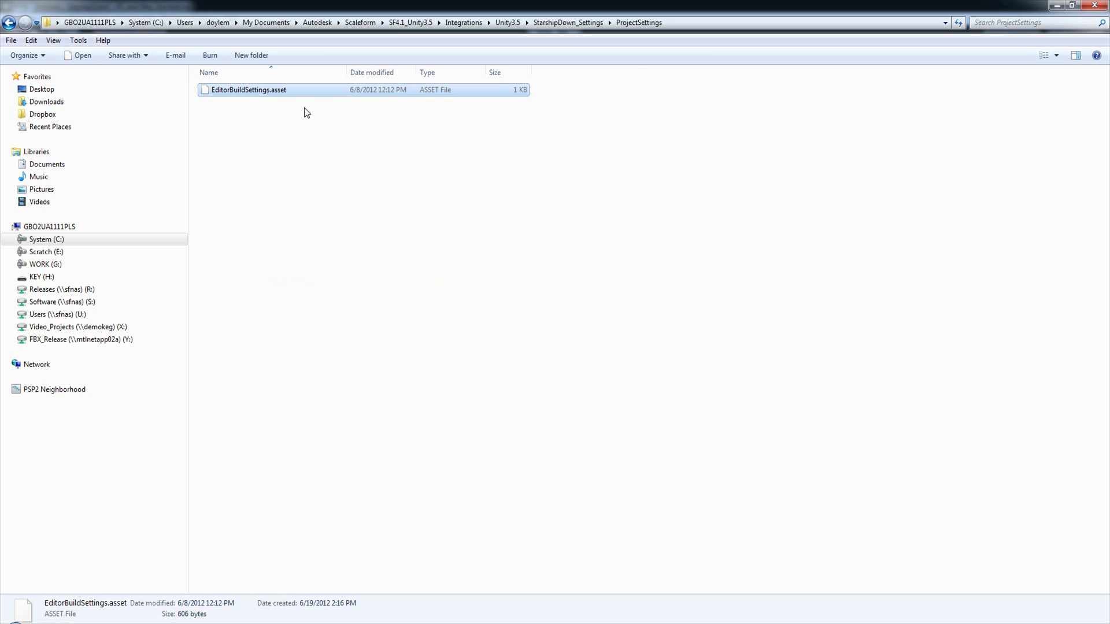
Paste it into StarshipDown\ProjectSettings, replacing the existing file, and return to Unity
{"action": "left_click", "coordinate": [506, 23]}
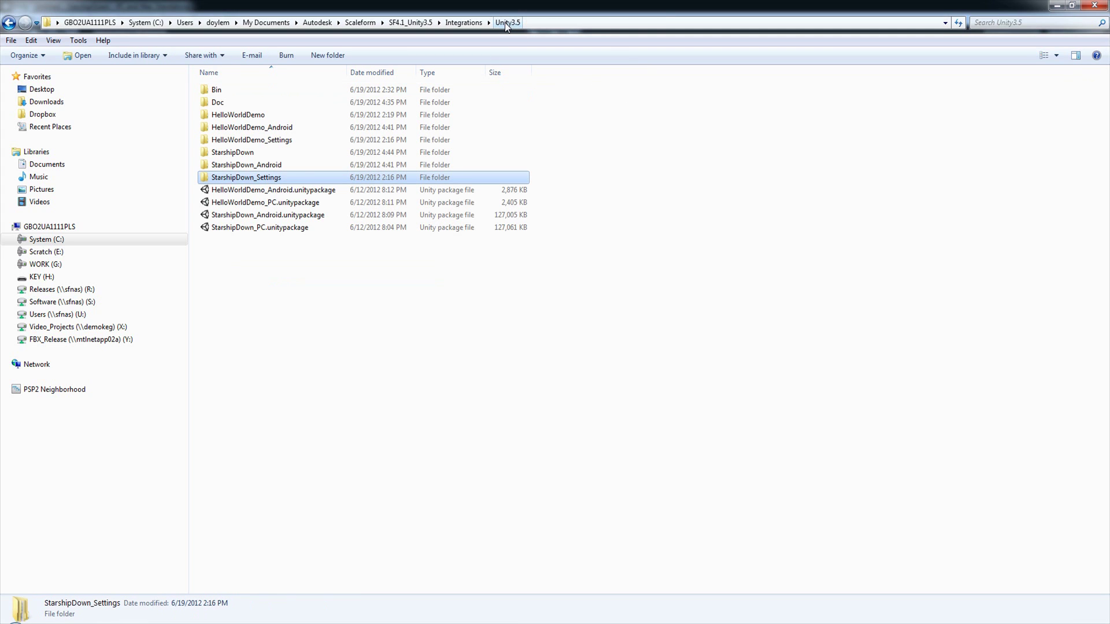
{"action": "double_click", "coordinate": [243, 153]}
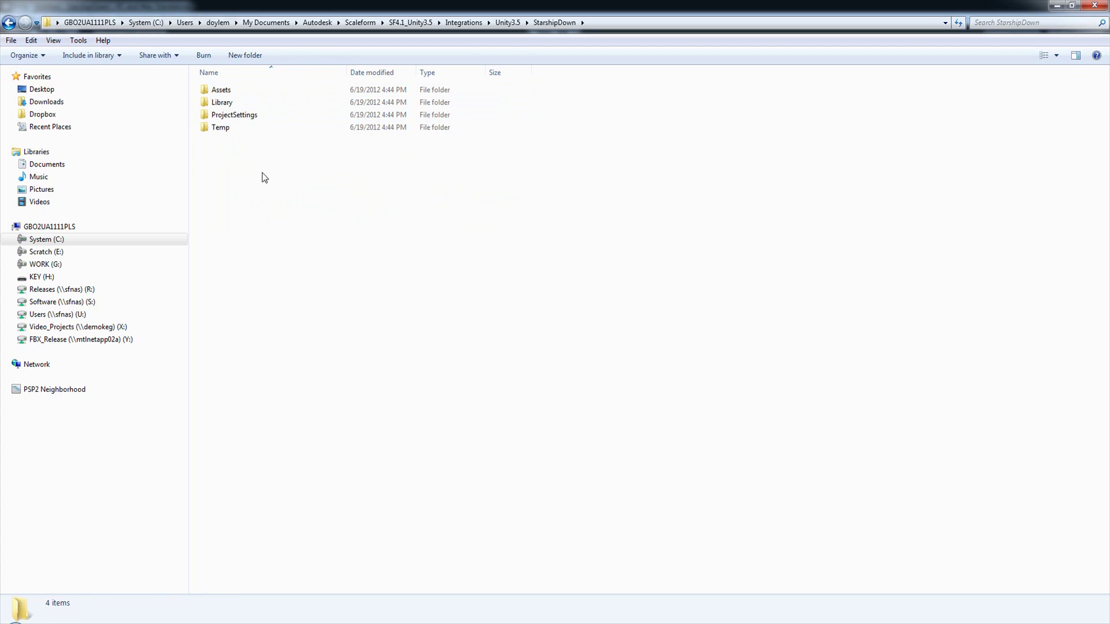
{"action": "double_click", "coordinate": [222, 115]}
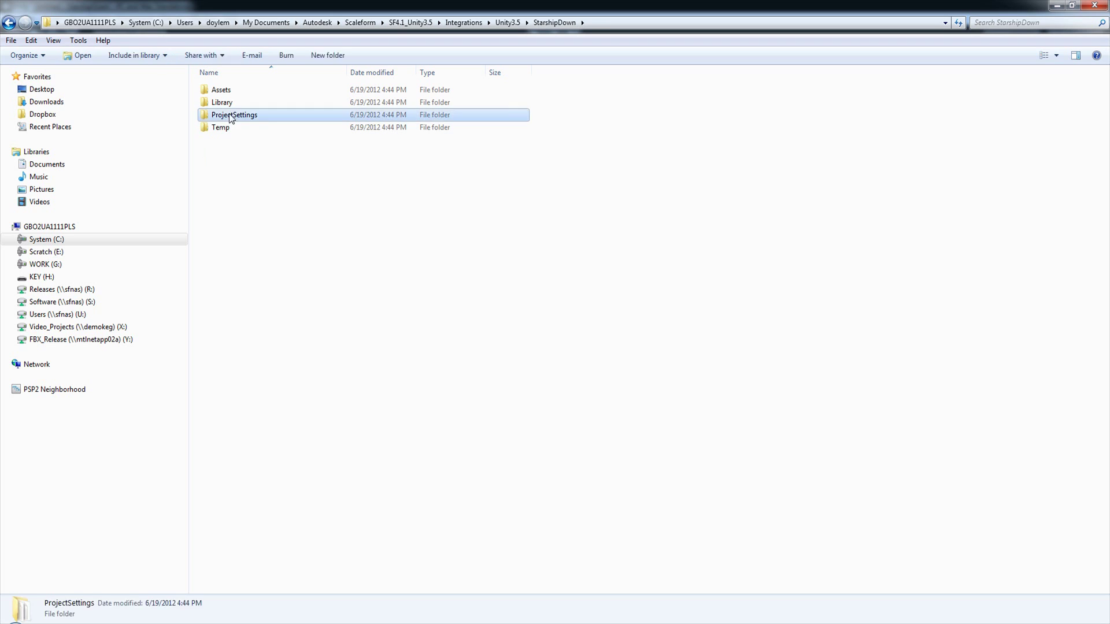
{"action": "right_click", "coordinate": [274, 250]}
{"action": "left_click", "coordinate": [303, 334]}
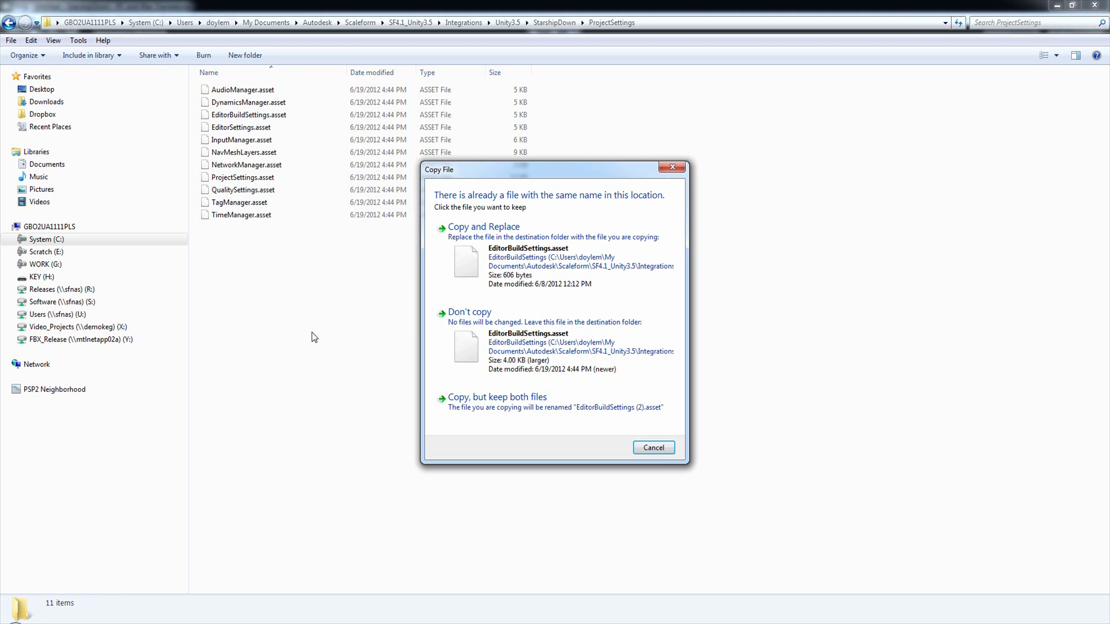
{"action": "left_click", "coordinate": [515, 255]}
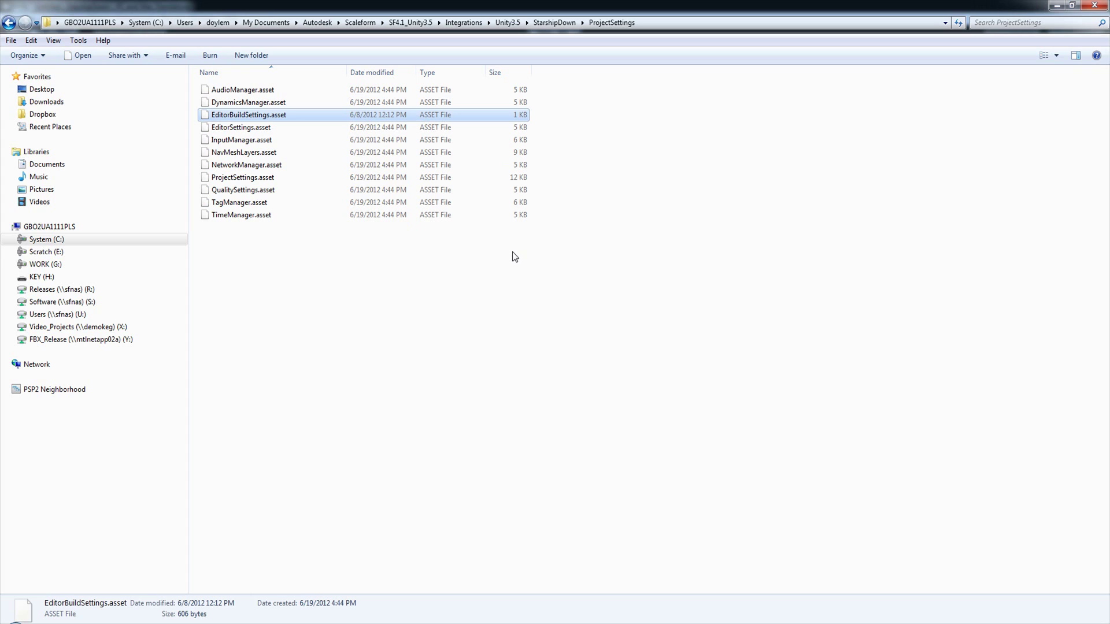
{"action": "key", "text": "alt+Tab"}
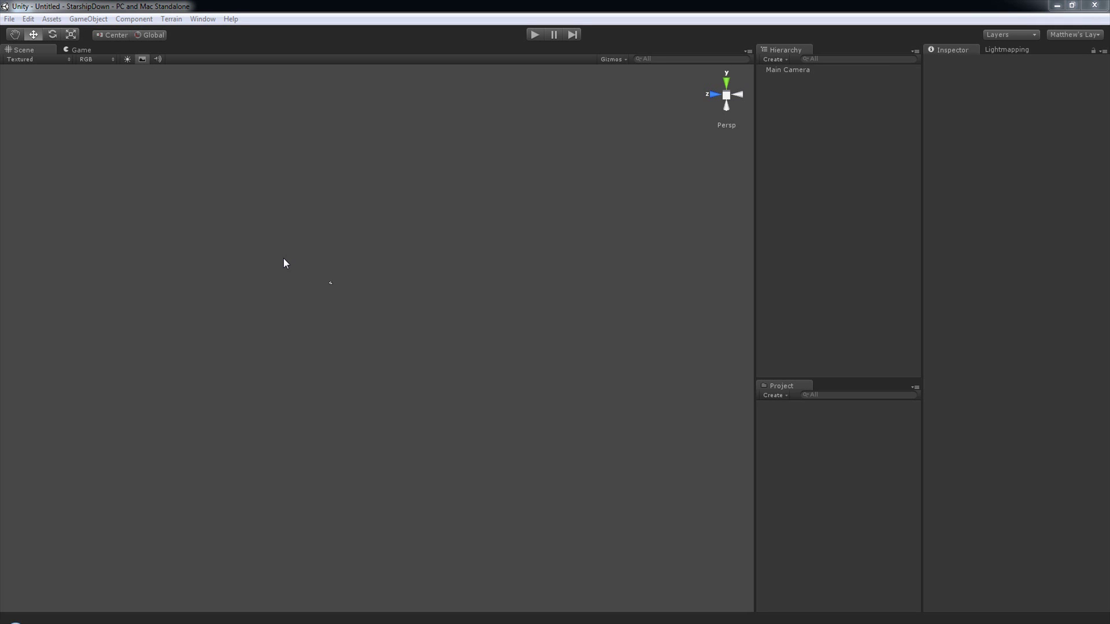
Import all items of Unity3.5\StarshipDown_PC.unitypackage as a custom package
{"action": "left_click", "coordinate": [52, 19]}
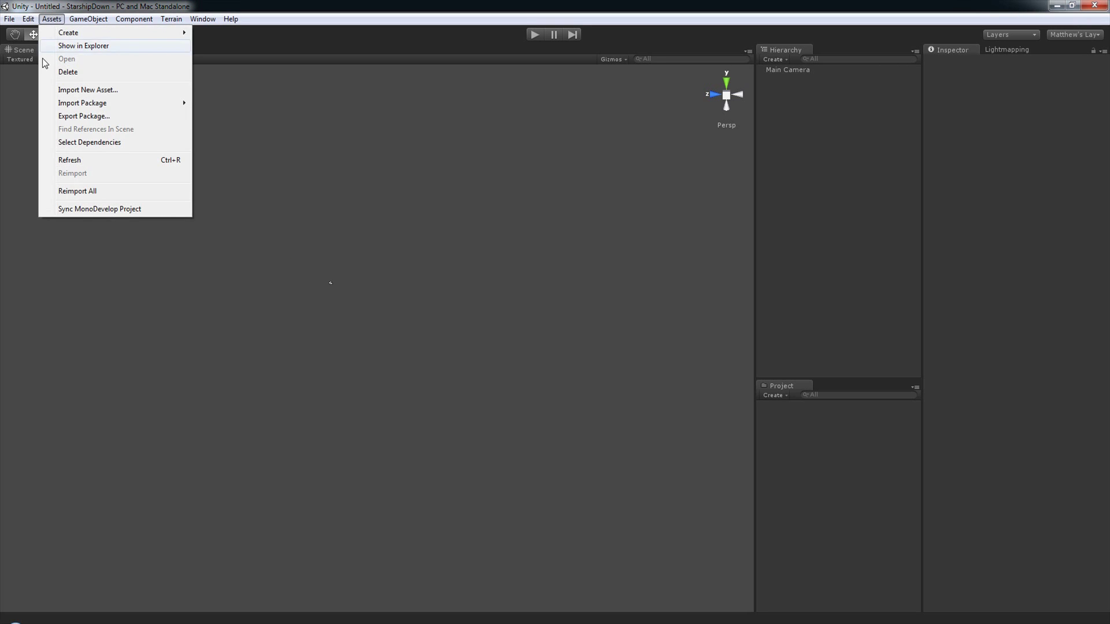
{"action": "mouse_move", "coordinate": [158, 104]}
{"action": "left_click", "coordinate": [217, 107]}
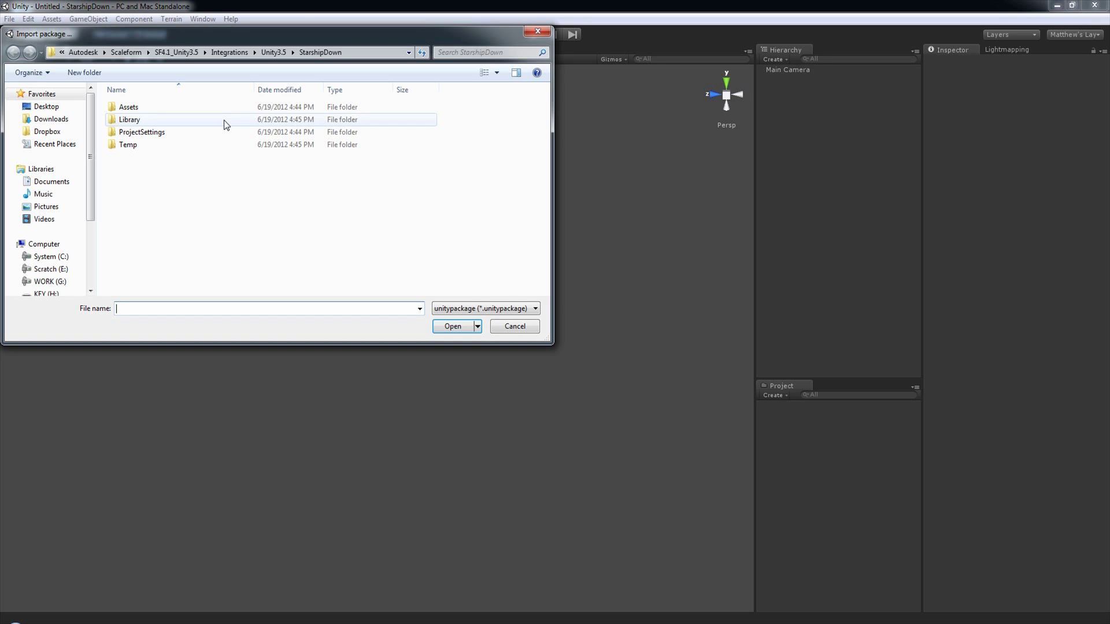
{"action": "left_click", "coordinate": [275, 53]}
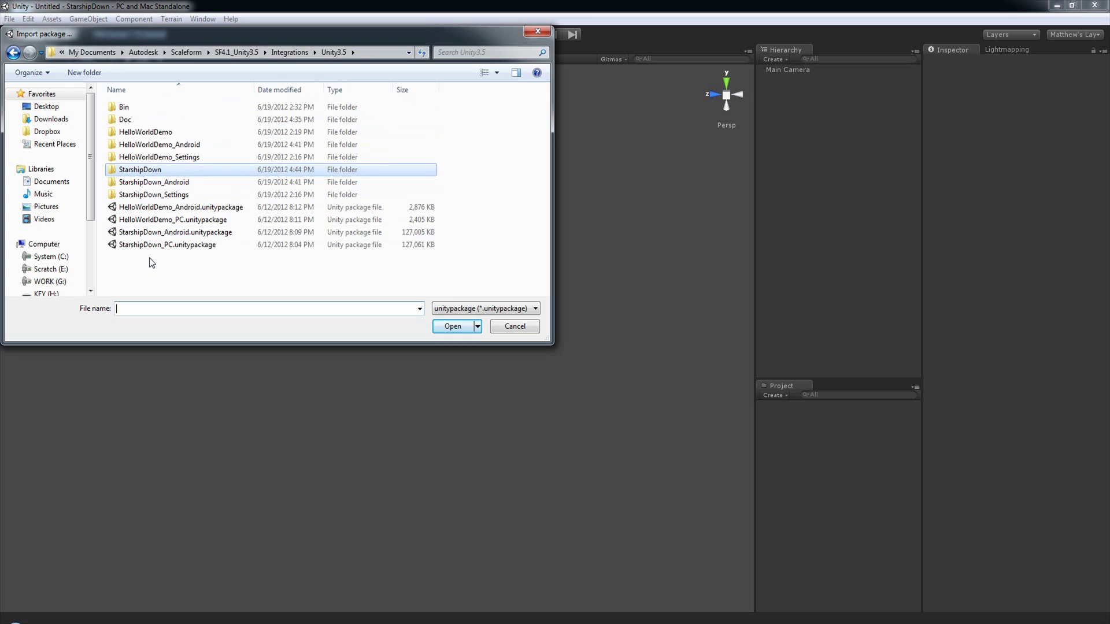
{"action": "double_click", "coordinate": [194, 247]}
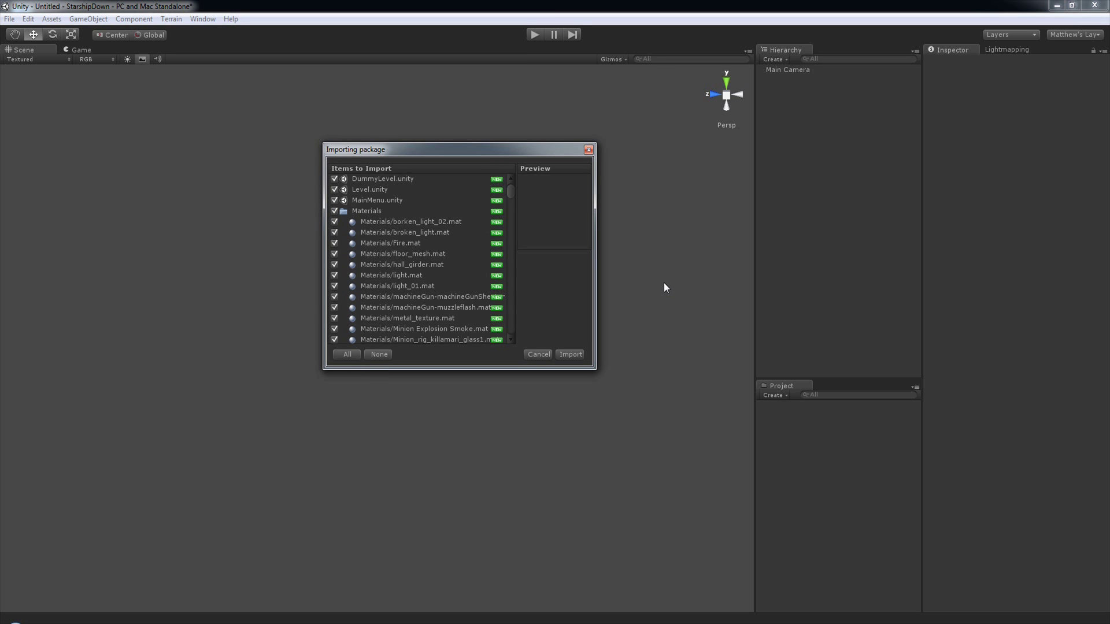
{"action": "left_click", "coordinate": [570, 354]}
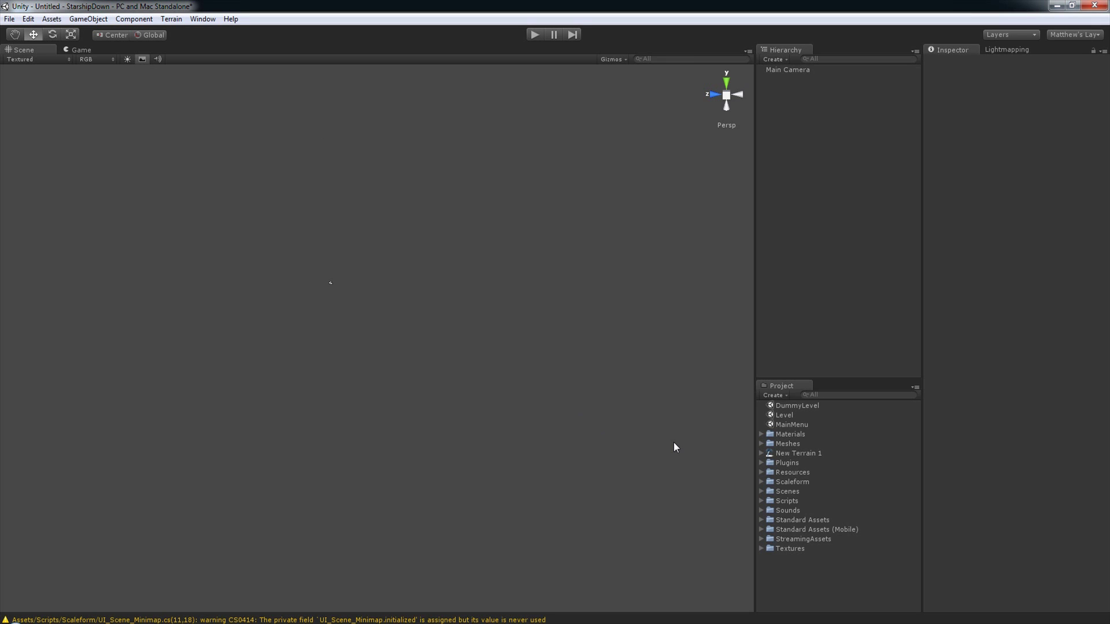
Open DummyLevel without saving the Untitled scene, and inspect its DummyCamera
{"action": "double_click", "coordinate": [787, 407]}
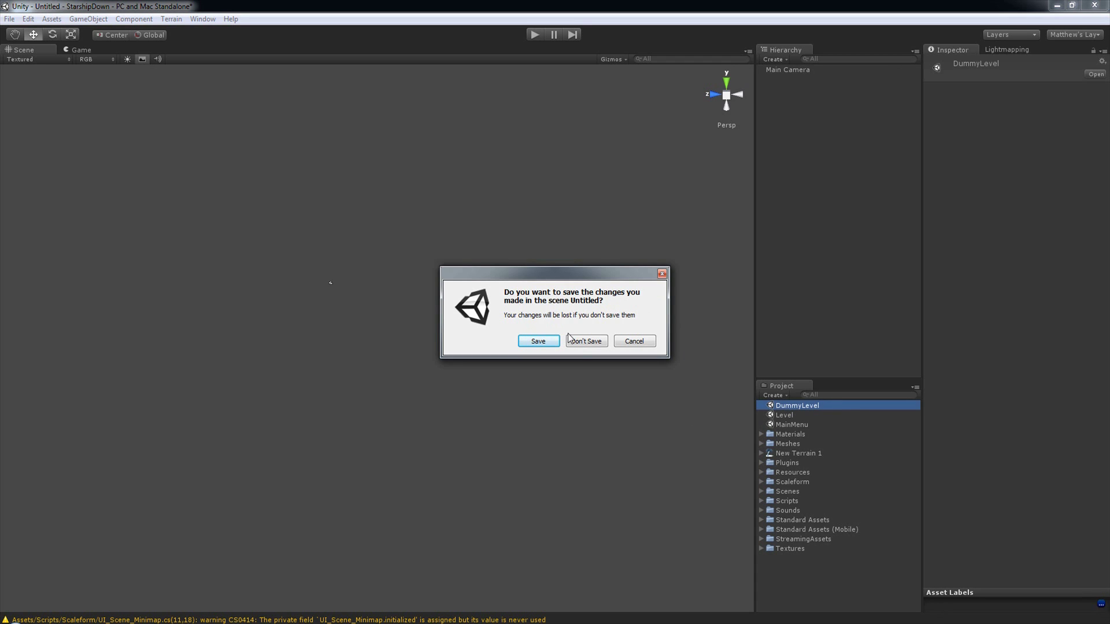
{"action": "left_click", "coordinate": [585, 342]}
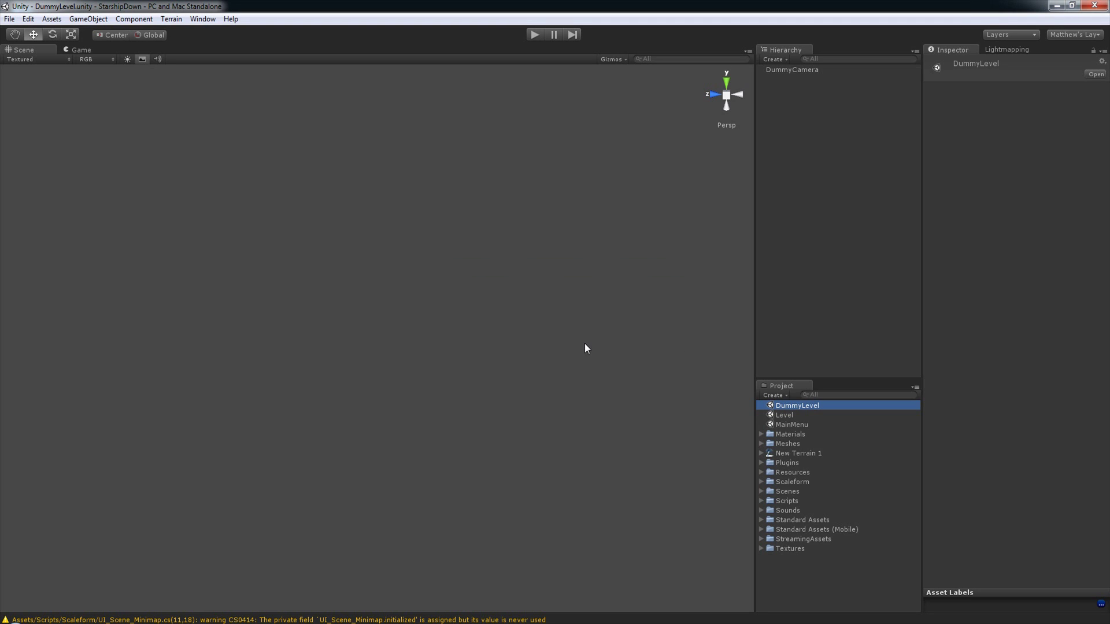
{"action": "left_click", "coordinate": [782, 72]}
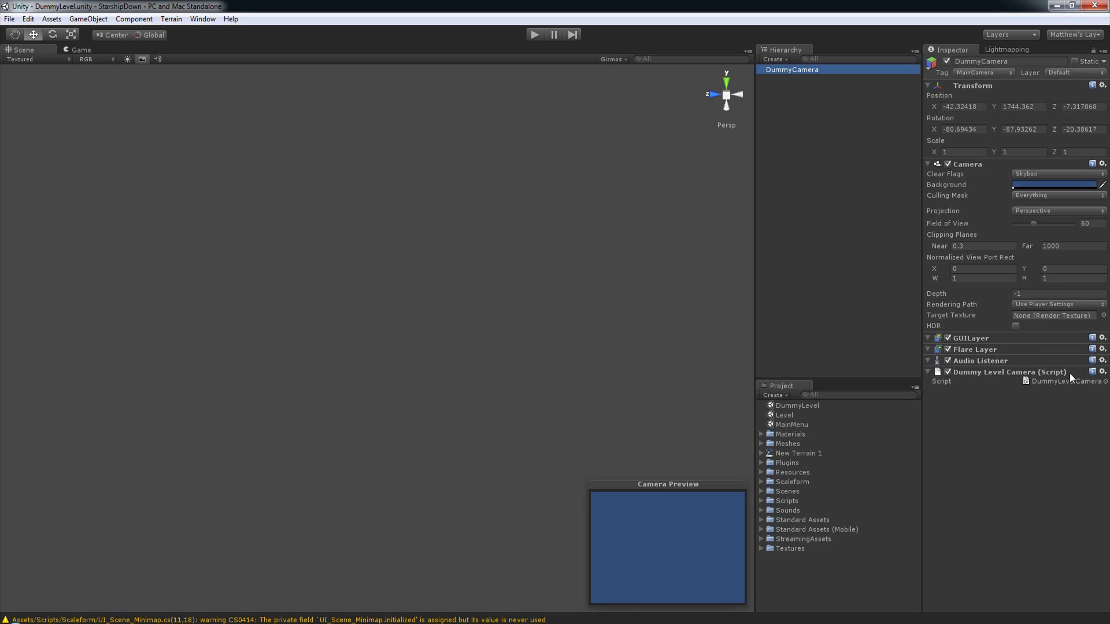
{"action": "left_click", "coordinate": [538, 412]}
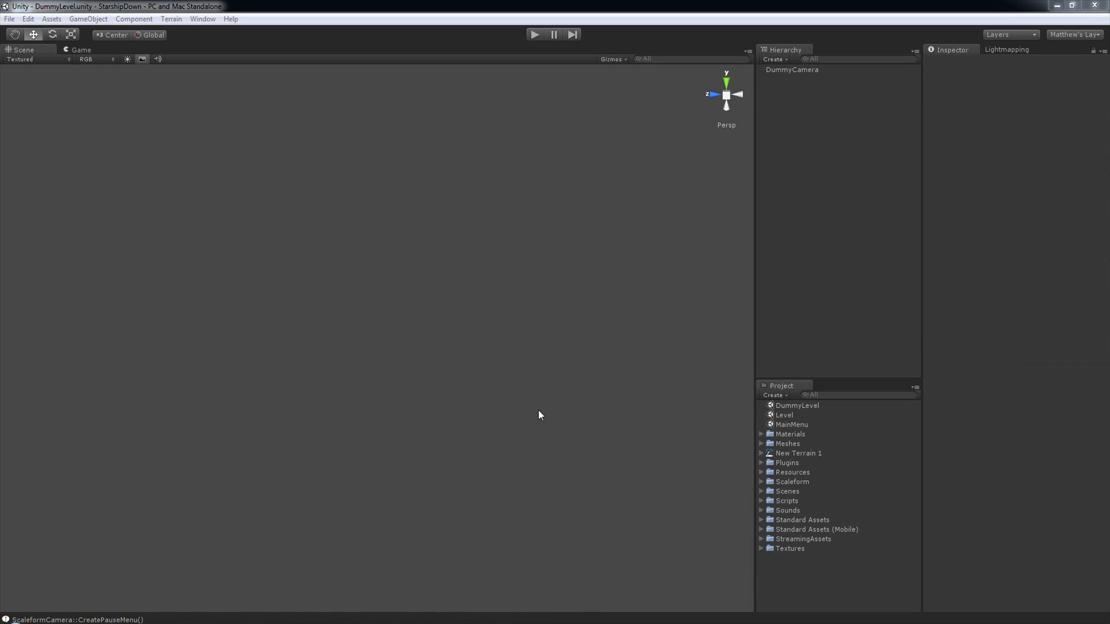
Check Build Settings lists DummyLevel, MainMenu and StarshipDown, then enter play mode
{"action": "left_click", "coordinate": [9, 19]}
{"action": "left_click", "coordinate": [46, 139]}
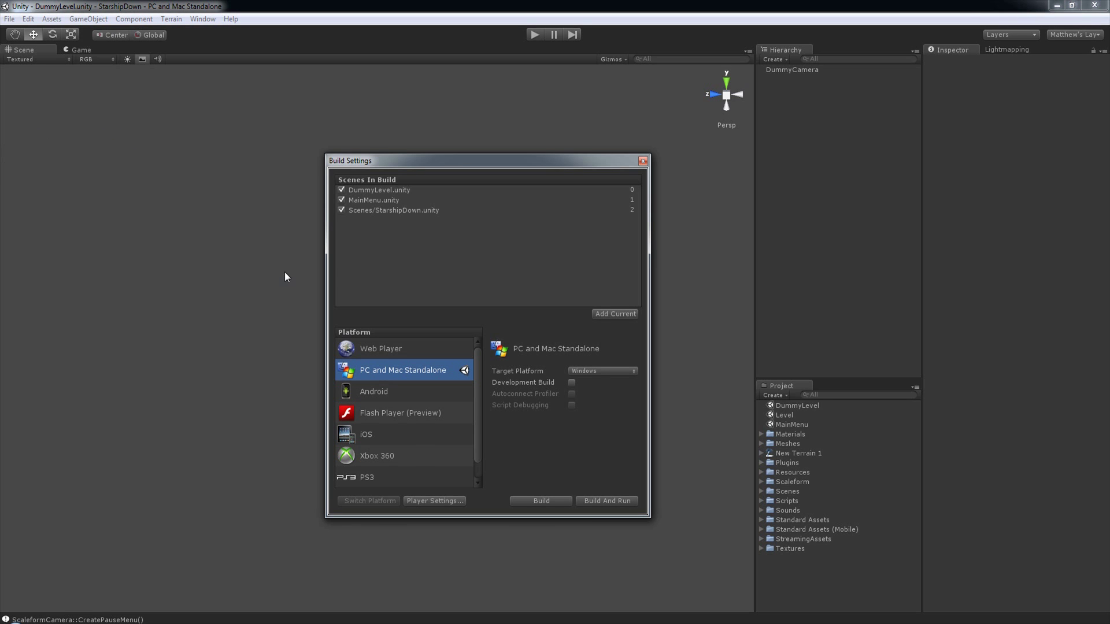
{"action": "left_click_drag", "start_coordinate": [436, 163], "coordinate": [412, 175]}
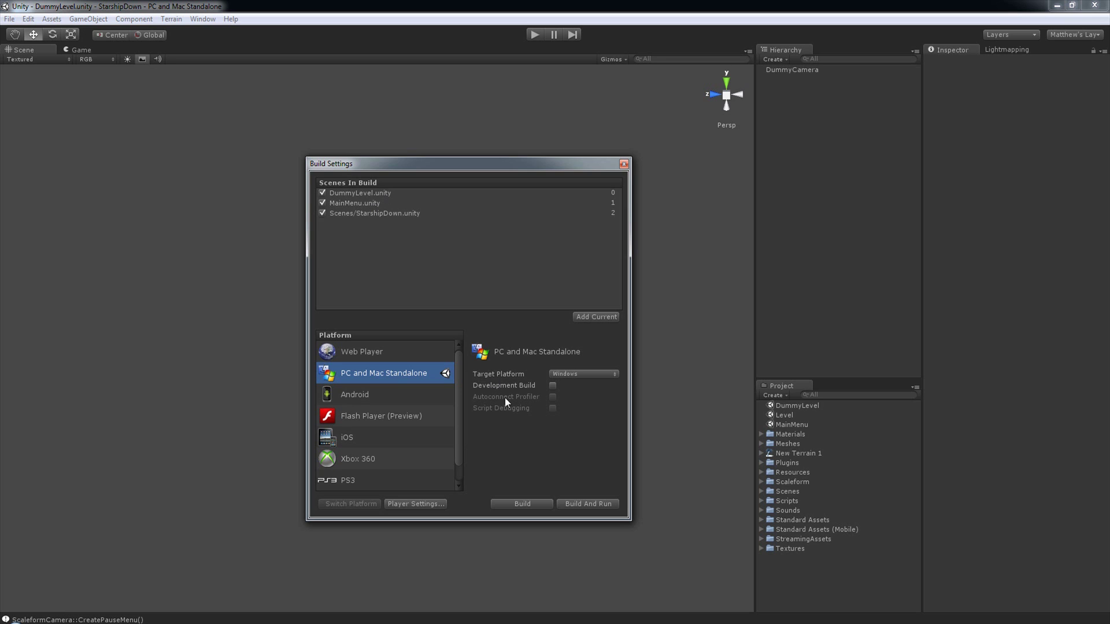
{"action": "key", "text": "Escape"}
{"action": "left_click", "coordinate": [535, 34]}
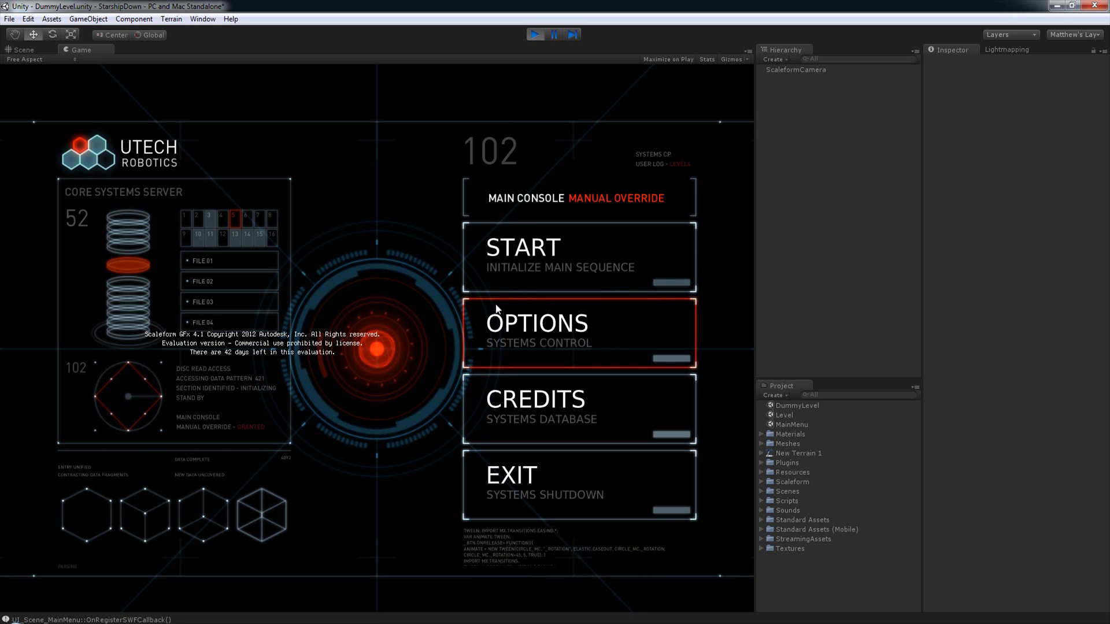
On the demo's OPTIONS screen, raise Gamma to 100%, lower Quality twice, then set Gamma to 80%
{"action": "left_click", "coordinate": [524, 333]}
{"action": "left_click", "coordinate": [269, 272]}
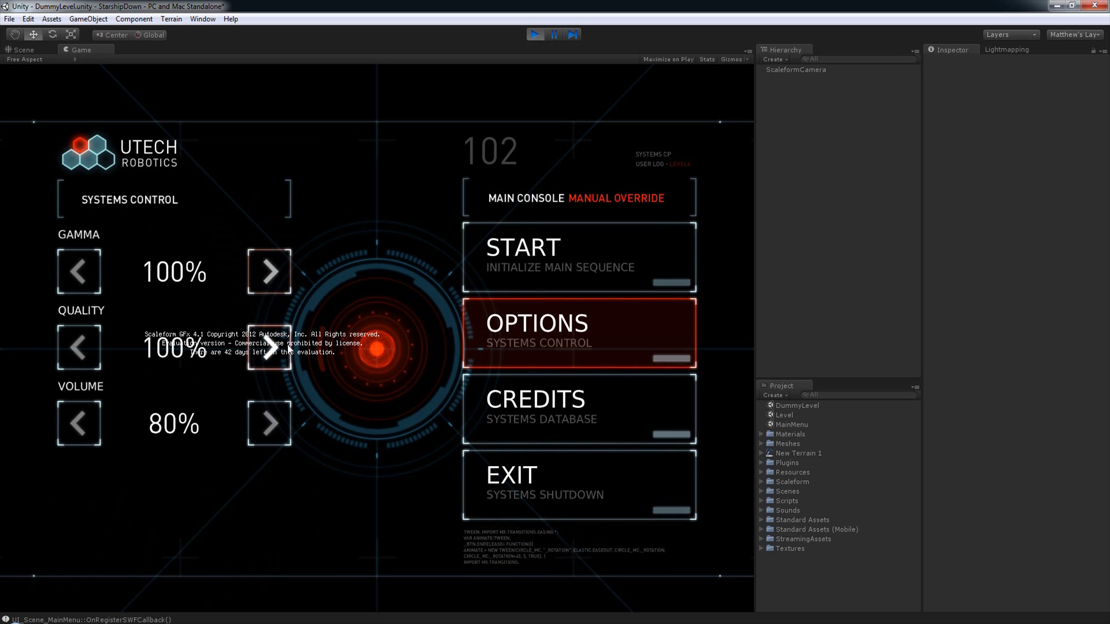
{"action": "left_click", "coordinate": [79, 348]}
{"action": "left_click", "coordinate": [78, 348]}
{"action": "left_click", "coordinate": [78, 348]}
{"action": "left_click", "coordinate": [78, 272]}
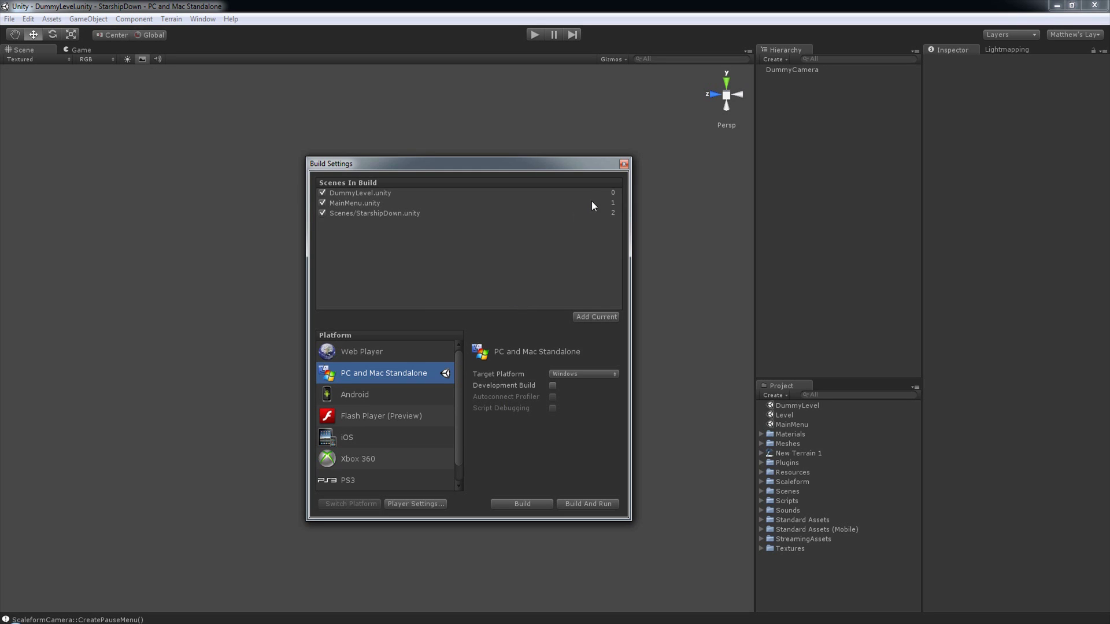
Close Build Settings and view the still-empty StarshipDown_Android folder under Unity3.5 in Explorer
{"action": "left_click", "coordinate": [624, 165]}
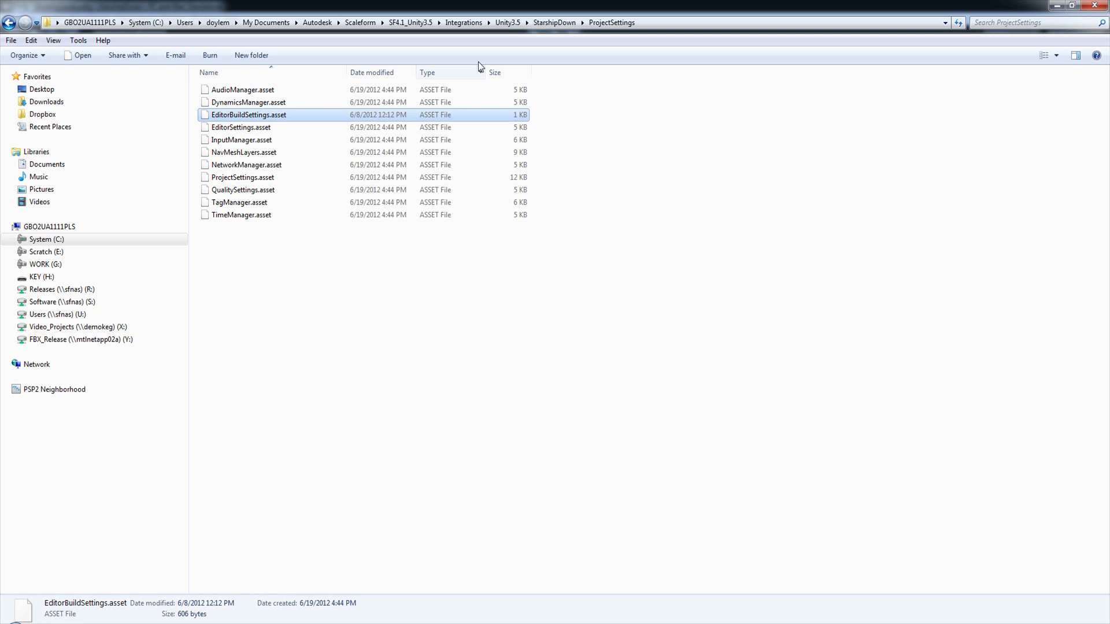
{"action": "left_click", "coordinate": [509, 23]}
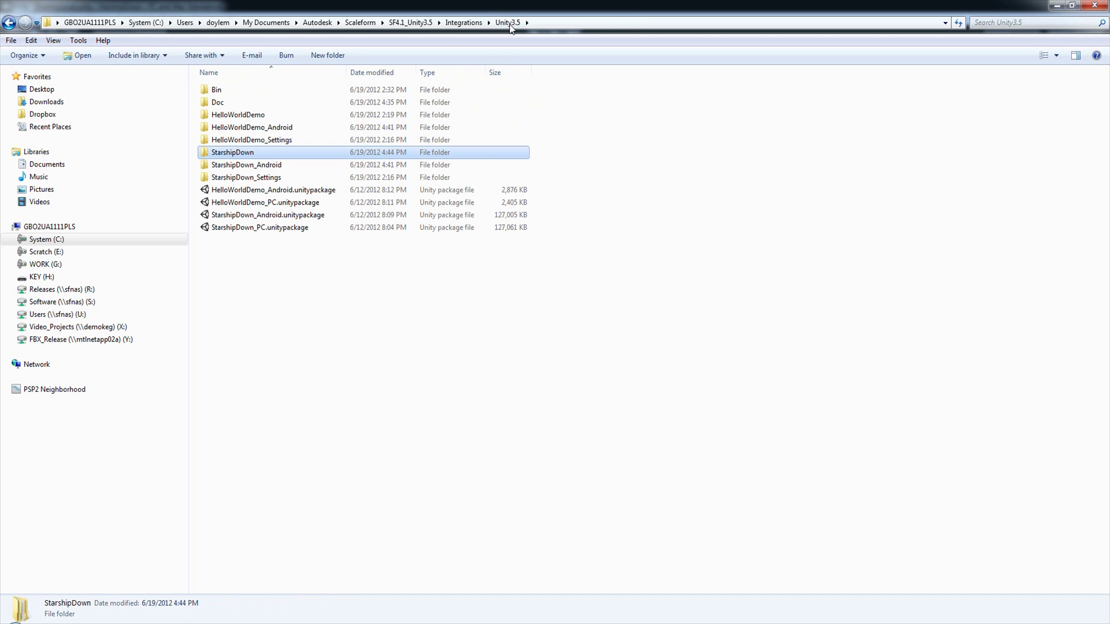
{"action": "left_click", "coordinate": [300, 298]}
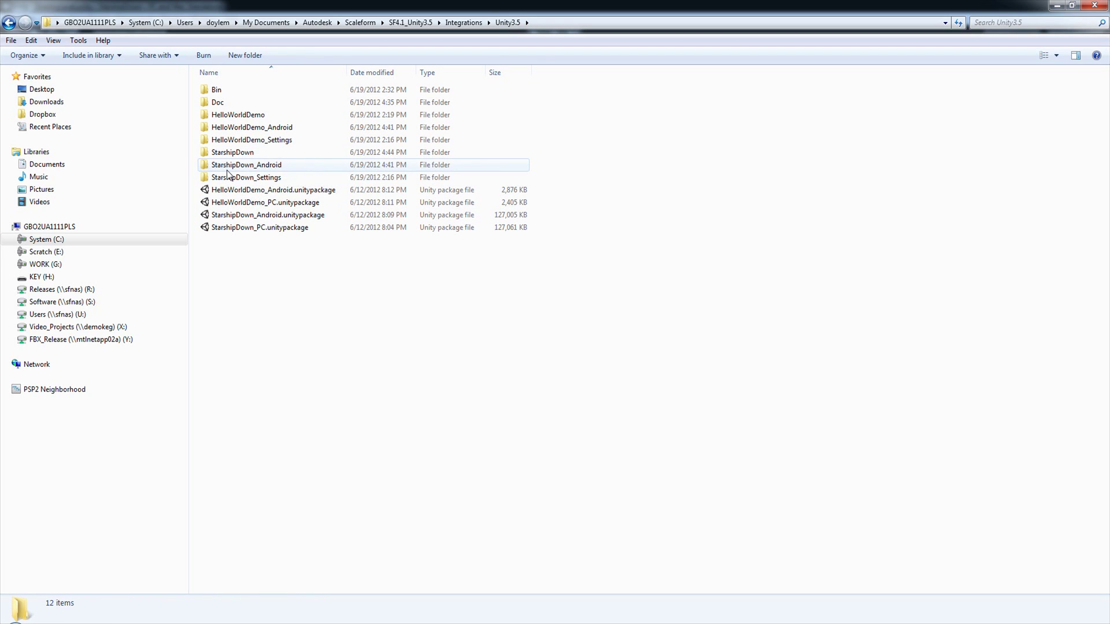
{"action": "double_click", "coordinate": [271, 169]}
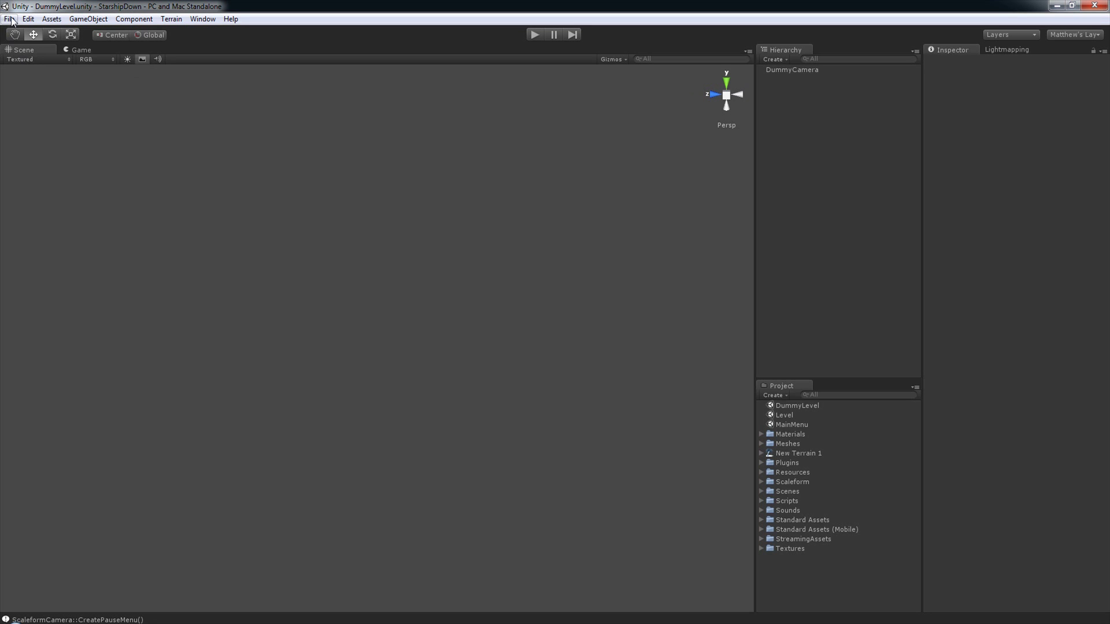
Create a new Unity project located in the StarshipDown_Android folder
{"action": "left_click", "coordinate": [9, 19]}
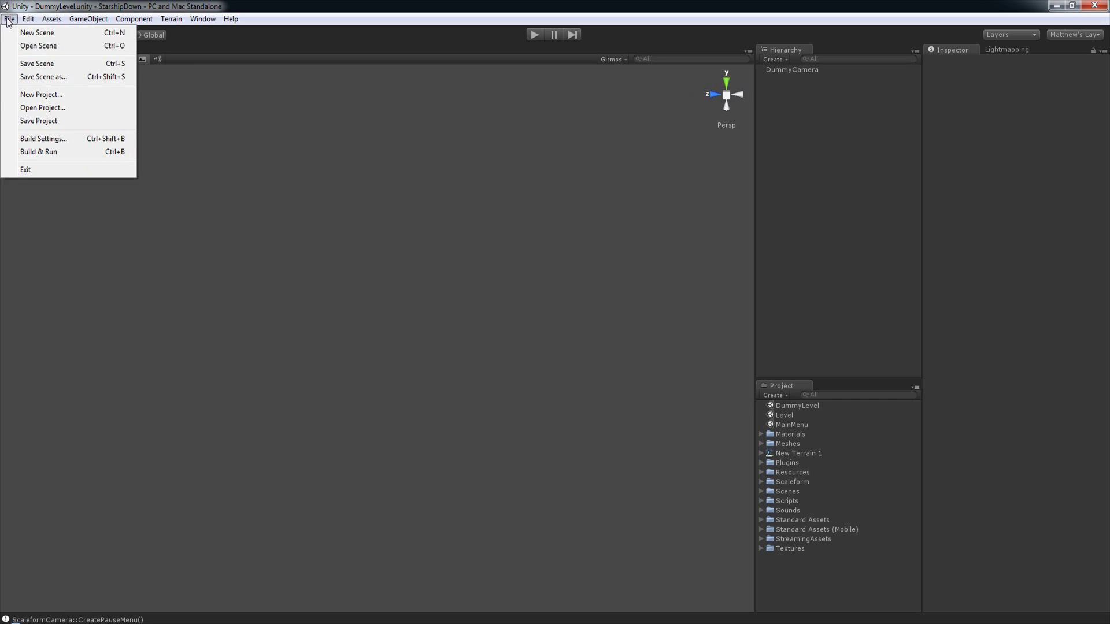
{"action": "left_click", "coordinate": [36, 98]}
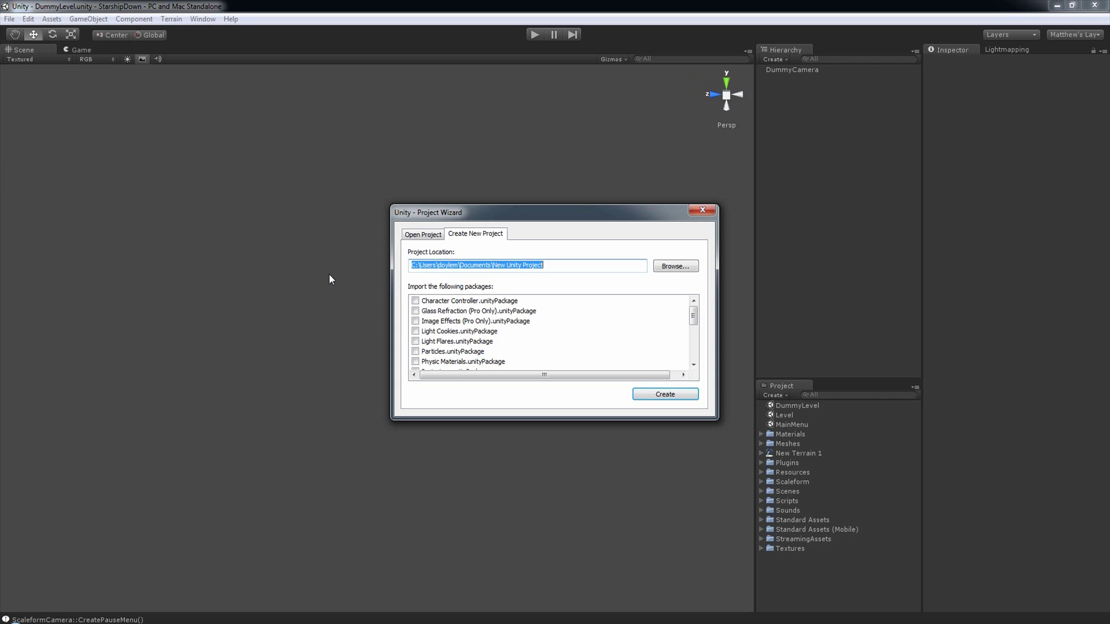
{"action": "left_click", "coordinate": [662, 270]}
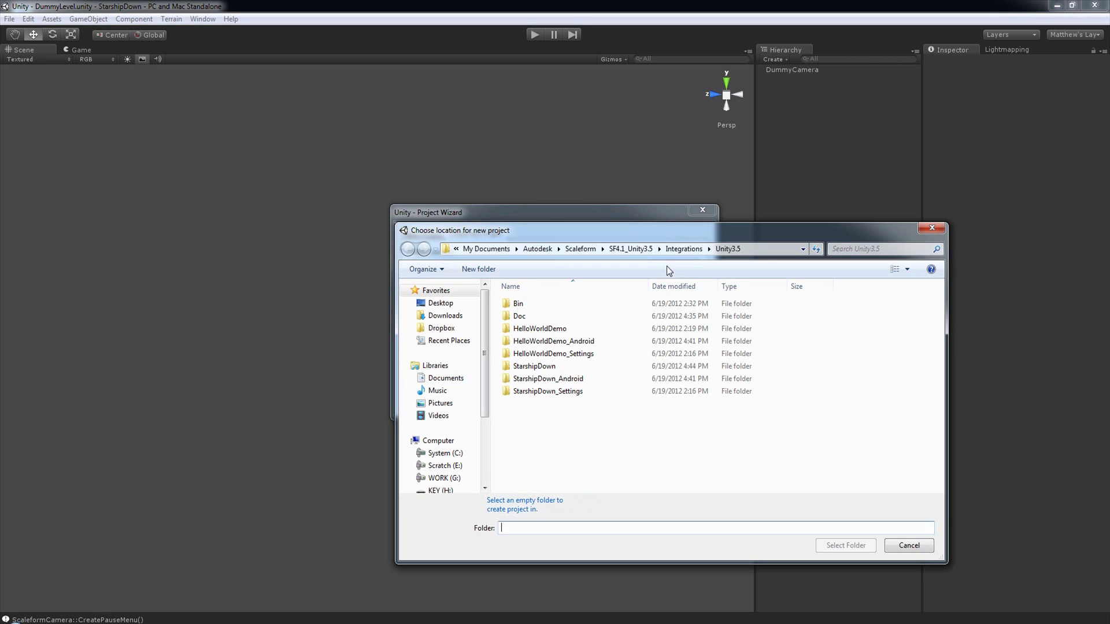
{"action": "left_click", "coordinate": [568, 380]}
{"action": "double_click", "coordinate": [568, 379]}
{"action": "left_click", "coordinate": [837, 523]}
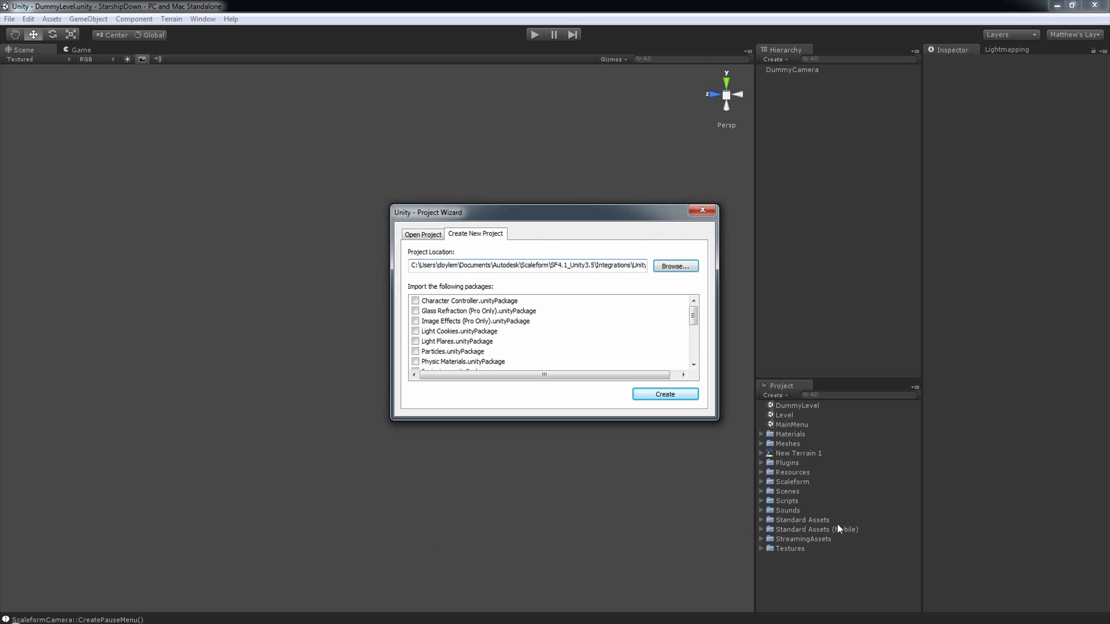
{"action": "left_click", "coordinate": [662, 394]}
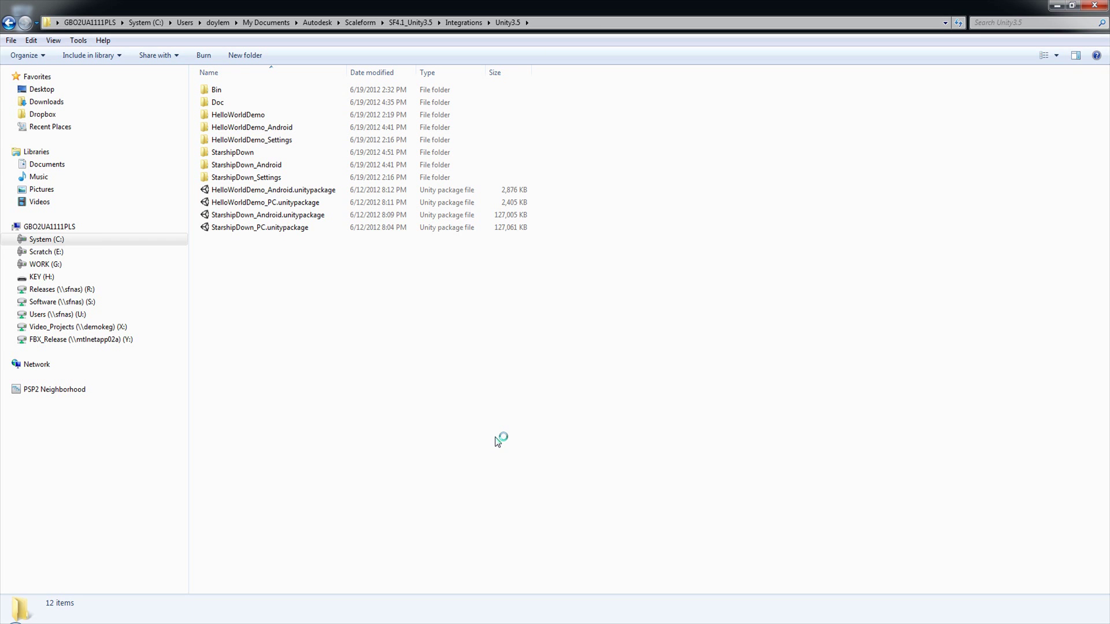
Copy EditorBuildSettings.asset from StarshipDown_Settings\ProjectSettings
{"action": "double_click", "coordinate": [247, 178]}
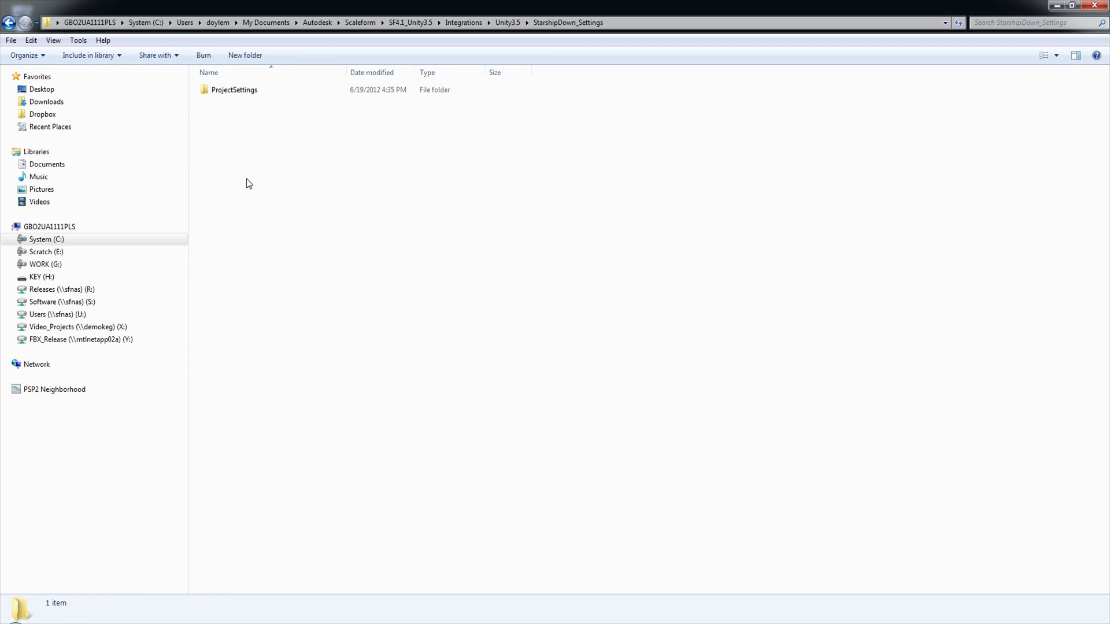
{"action": "double_click", "coordinate": [226, 91]}
{"action": "right_click", "coordinate": [225, 93]}
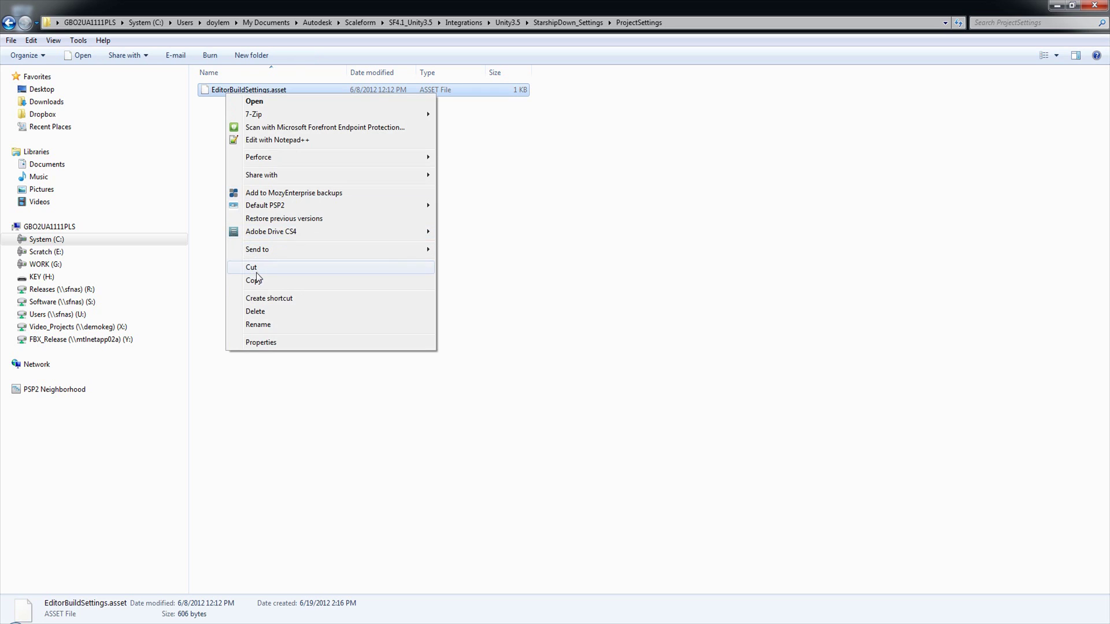
{"action": "left_click", "coordinate": [276, 275]}
Paste it into StarshipDown_Android\ProjectSettings, replacing the existing EditorBuildSettings.asset
{"action": "left_click", "coordinate": [507, 22]}
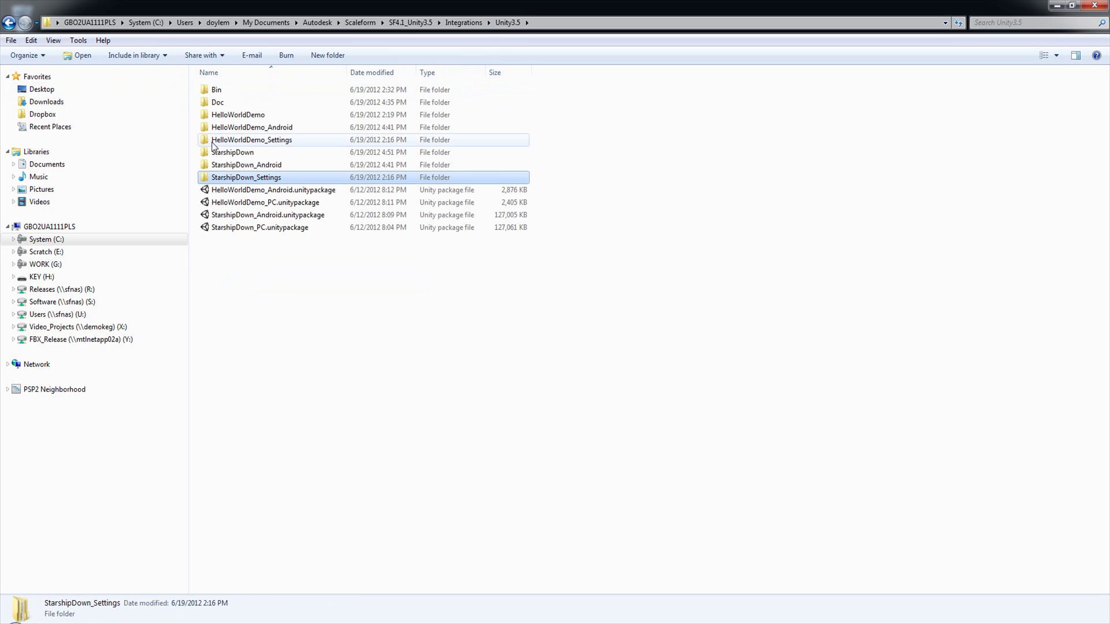
{"action": "double_click", "coordinate": [234, 165]}
{"action": "double_click", "coordinate": [224, 114]}
{"action": "right_click", "coordinate": [269, 250]}
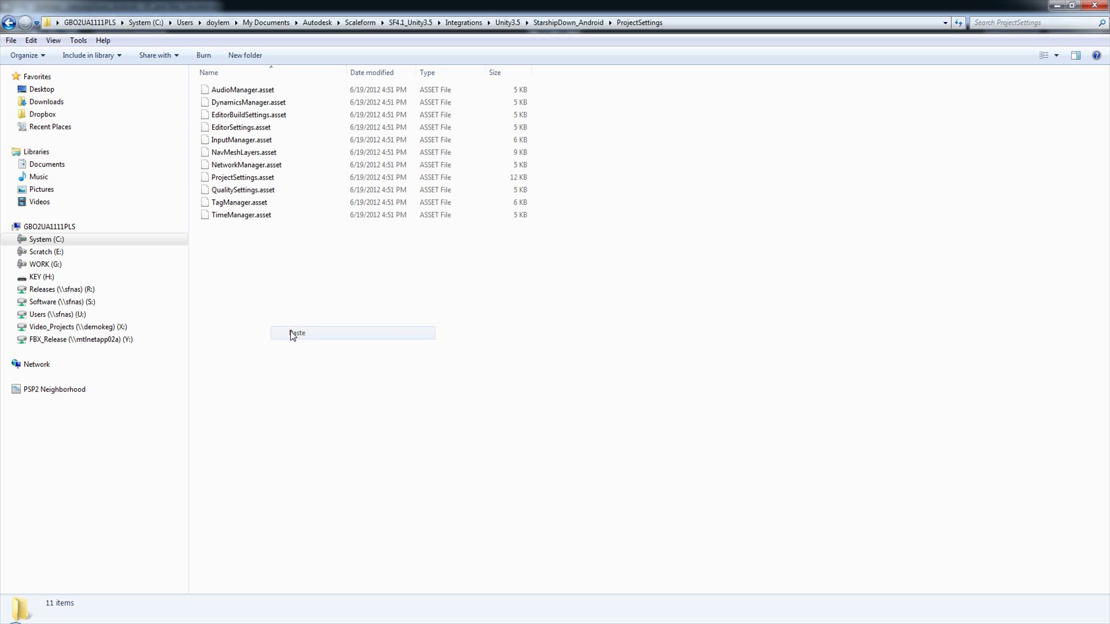
{"action": "left_click", "coordinate": [290, 331]}
{"action": "left_click", "coordinate": [511, 249]}
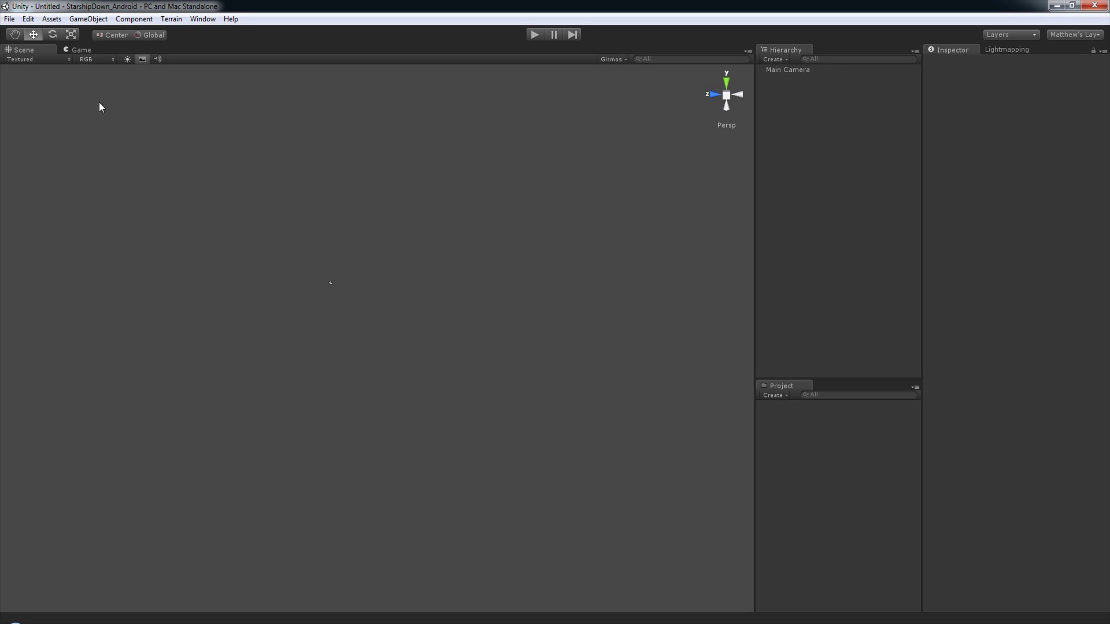
Import all assets from StarshipDown_Android.unitypackage in the Unity3.5 folder
{"action": "left_click", "coordinate": [52, 19]}
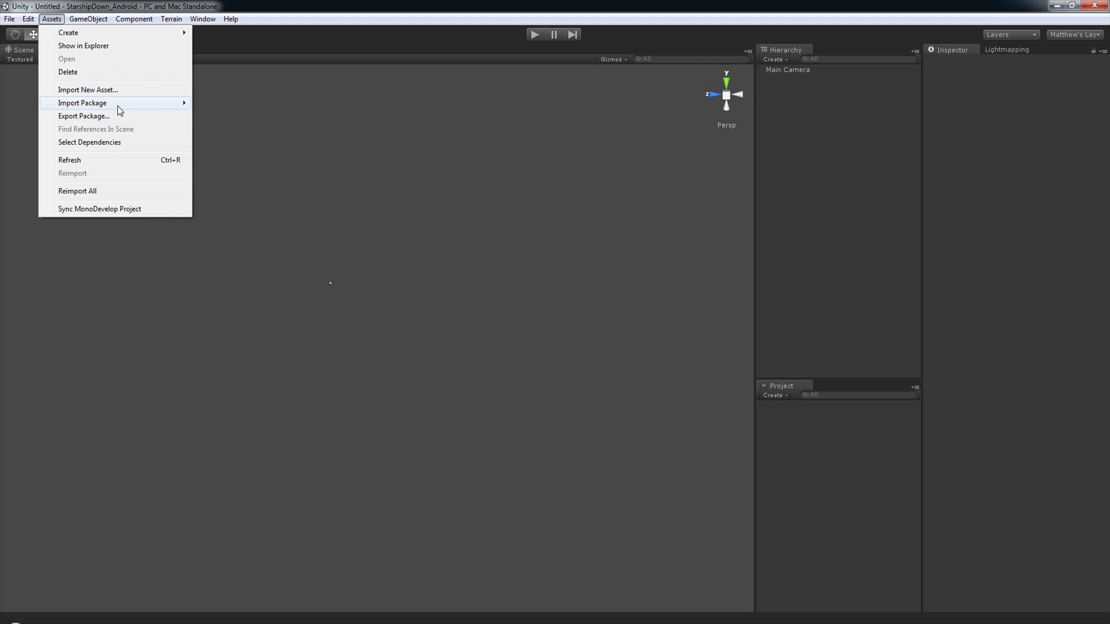
{"action": "mouse_move", "coordinate": [119, 110]}
{"action": "left_click", "coordinate": [234, 104]}
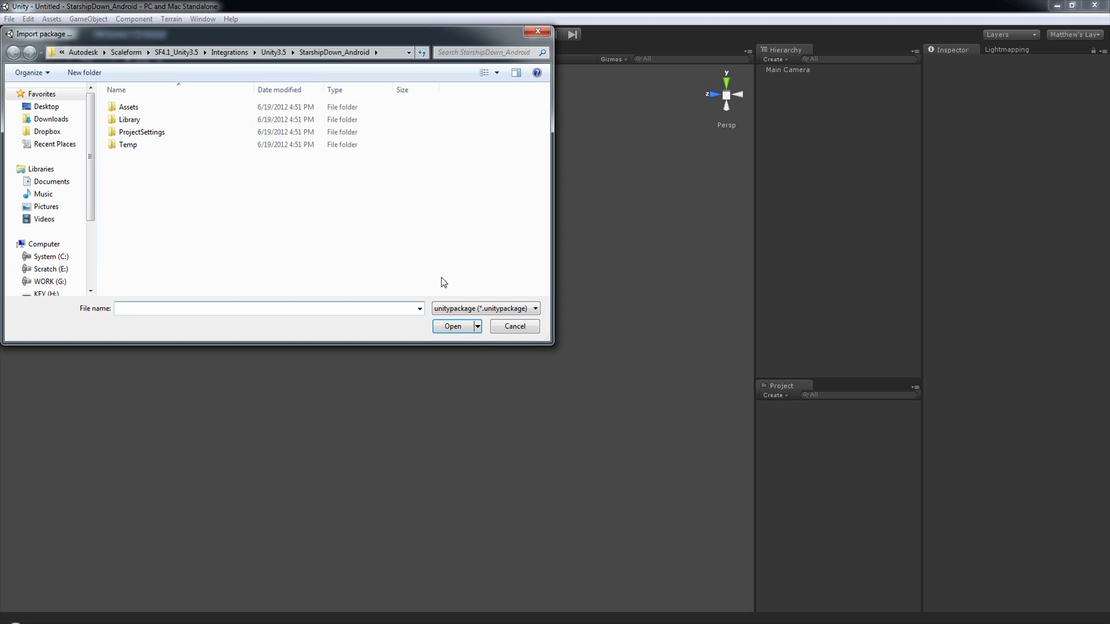
{"action": "left_click", "coordinate": [273, 52]}
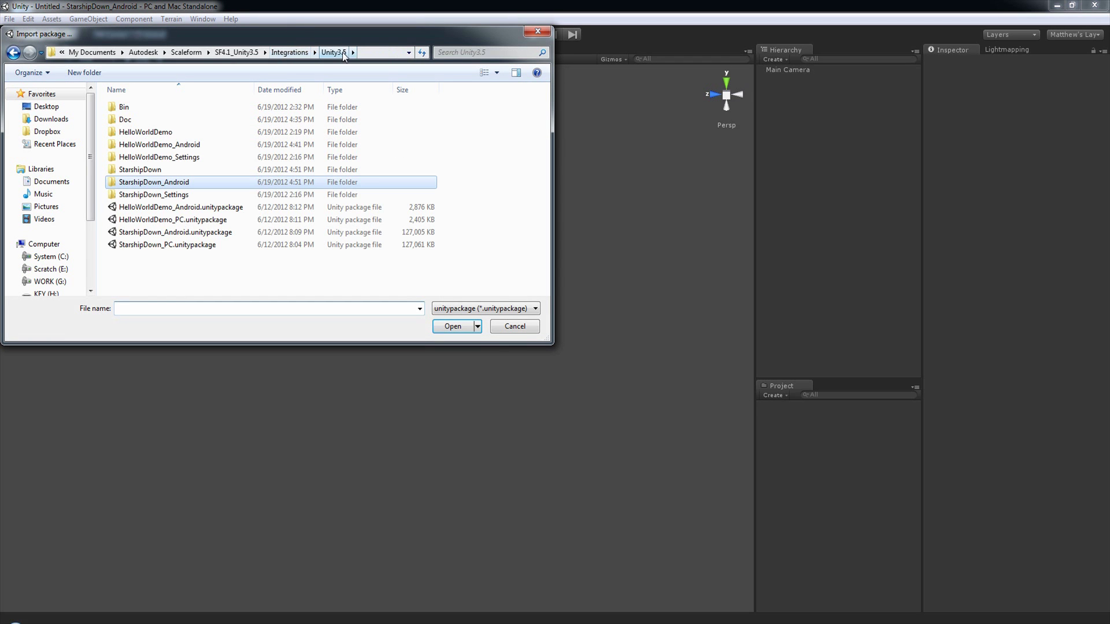
{"action": "double_click", "coordinate": [199, 233]}
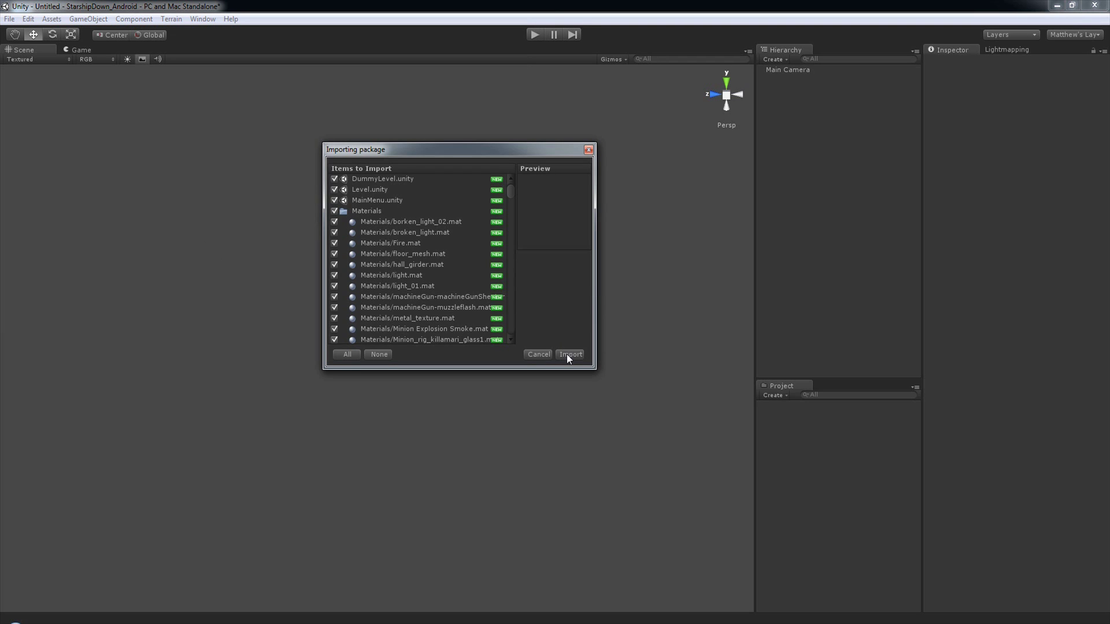
{"action": "left_click", "coordinate": [570, 354]}
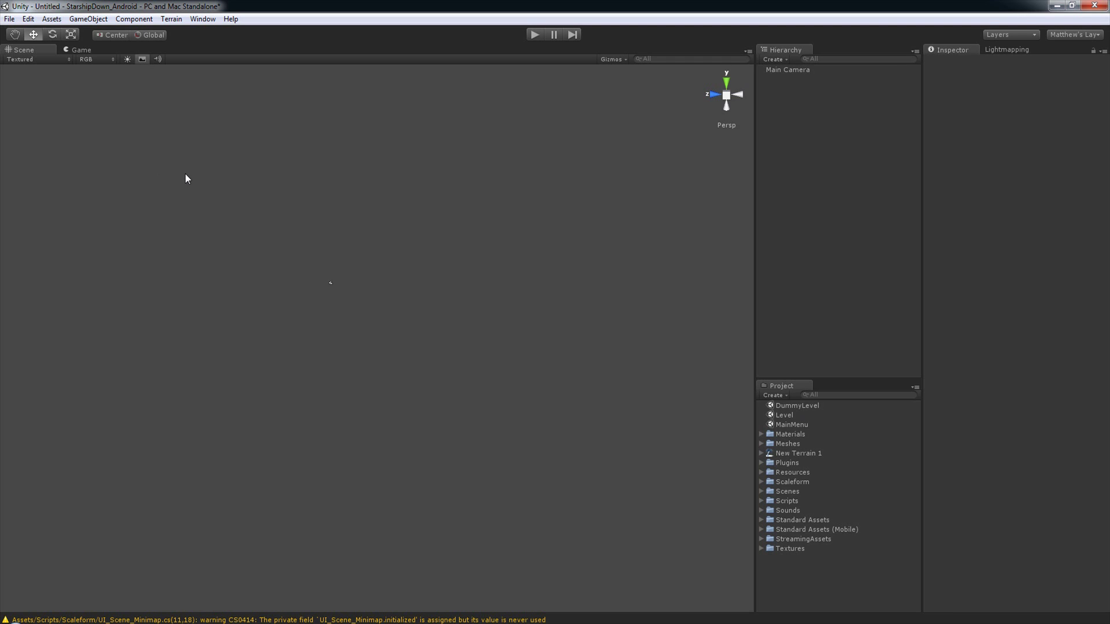
Select Android in Build Settings and switch the project's platform to it
{"action": "left_click", "coordinate": [9, 19]}
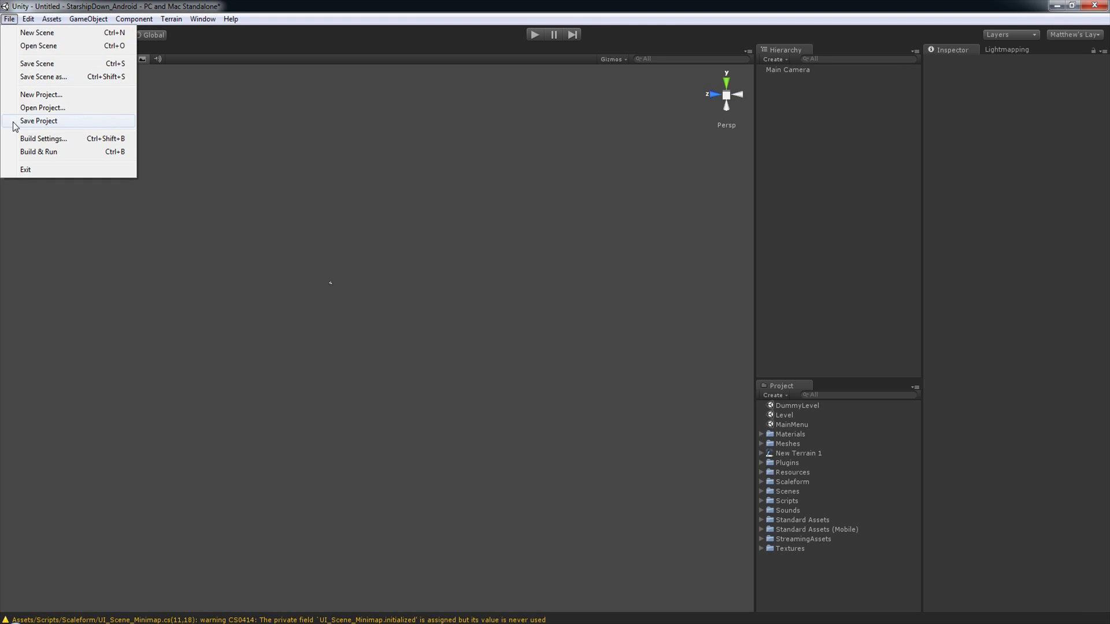
{"action": "left_click", "coordinate": [41, 139]}
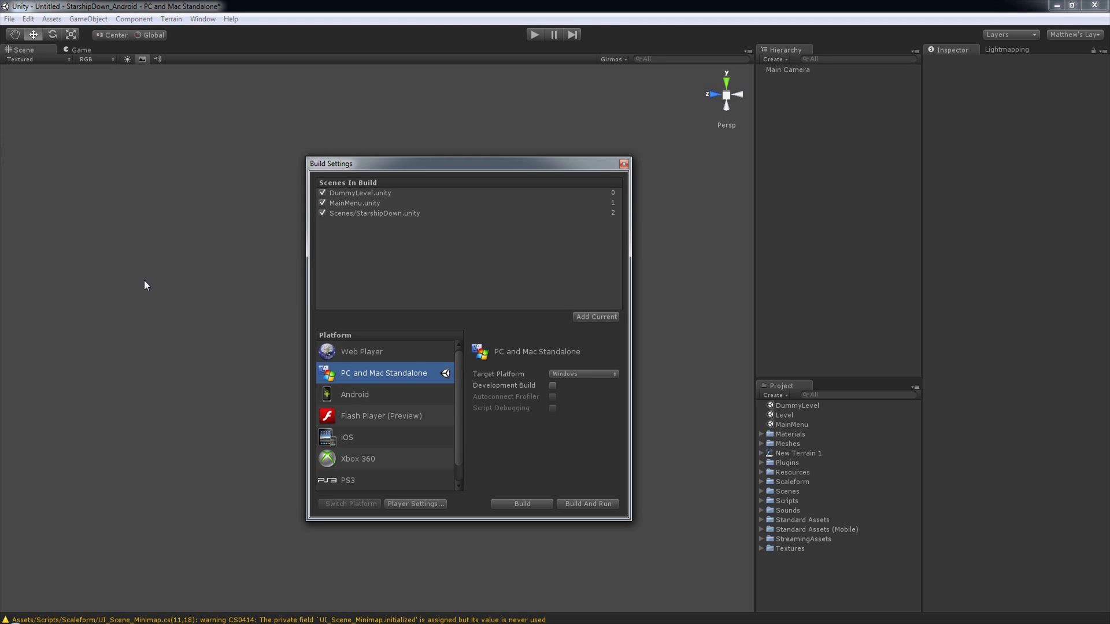
{"action": "left_click", "coordinate": [352, 395]}
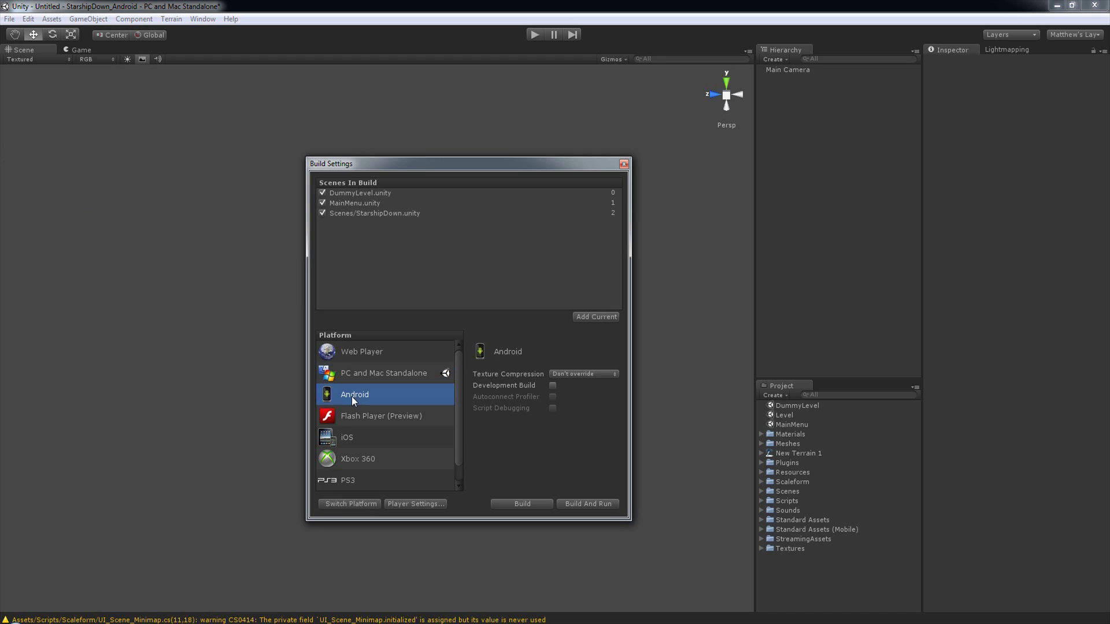
{"action": "left_click", "coordinate": [344, 504]}
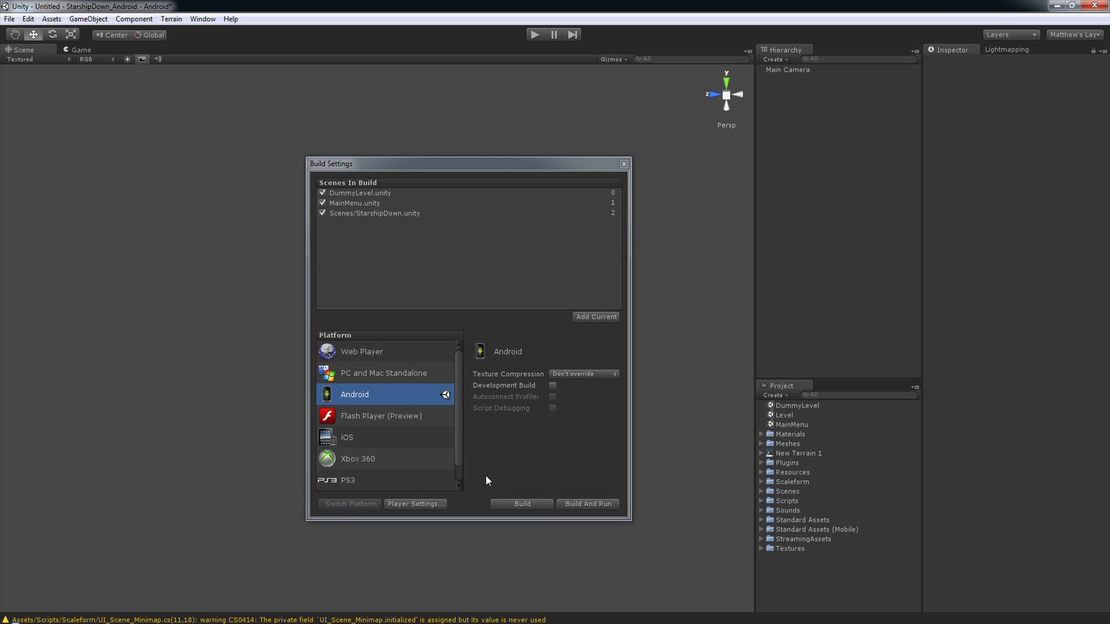
{"action": "left_click", "coordinate": [494, 455]}
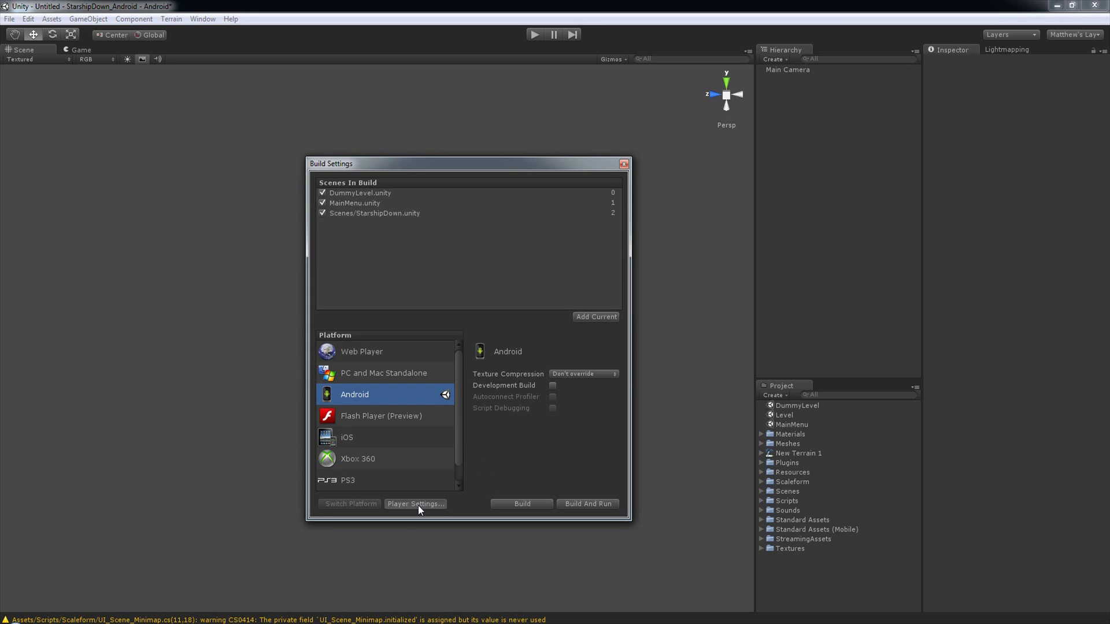
Set the bundle identifier to com.Autodesk.StarshipDownDemo and minimum API level to Android 2.2 'Froyo'
{"action": "left_click", "coordinate": [416, 504]}
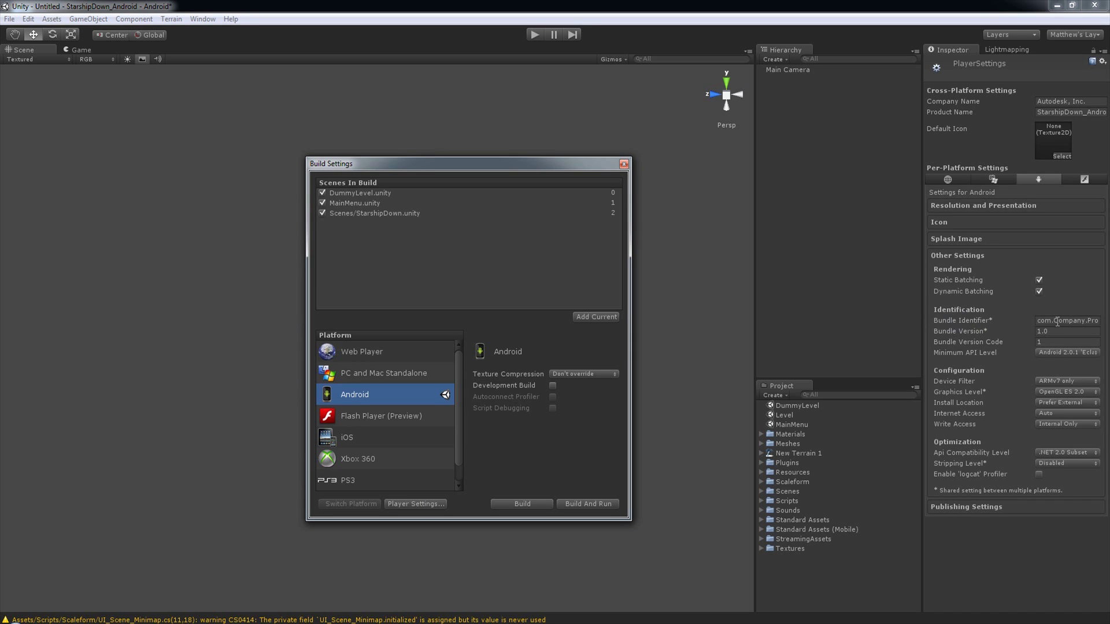
{"action": "left_click_drag", "start_coordinate": [1067, 320], "coordinate": [1107, 326]}
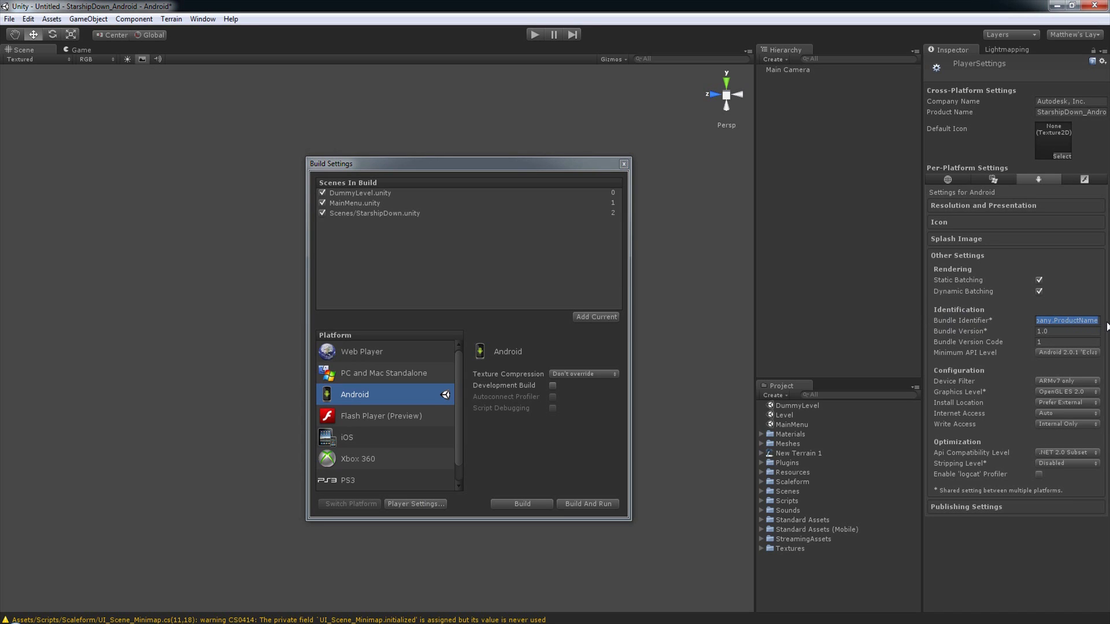
{"action": "type", "text": "com.Auto"}
{"action": "type", "text": "d"}
{"action": "type", "text": "esk"}
{"action": "type", "text": ".StarshipDown"}
{"action": "type", "text": "Demo"}
{"action": "left_click", "coordinate": [1074, 353]}
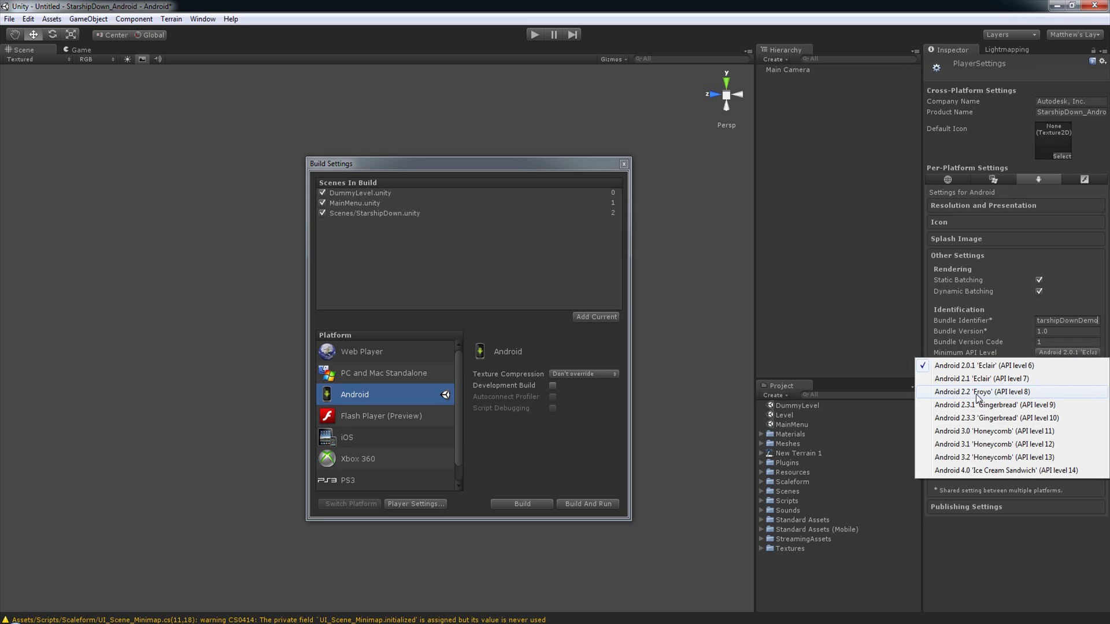
{"action": "left_click", "coordinate": [977, 392]}
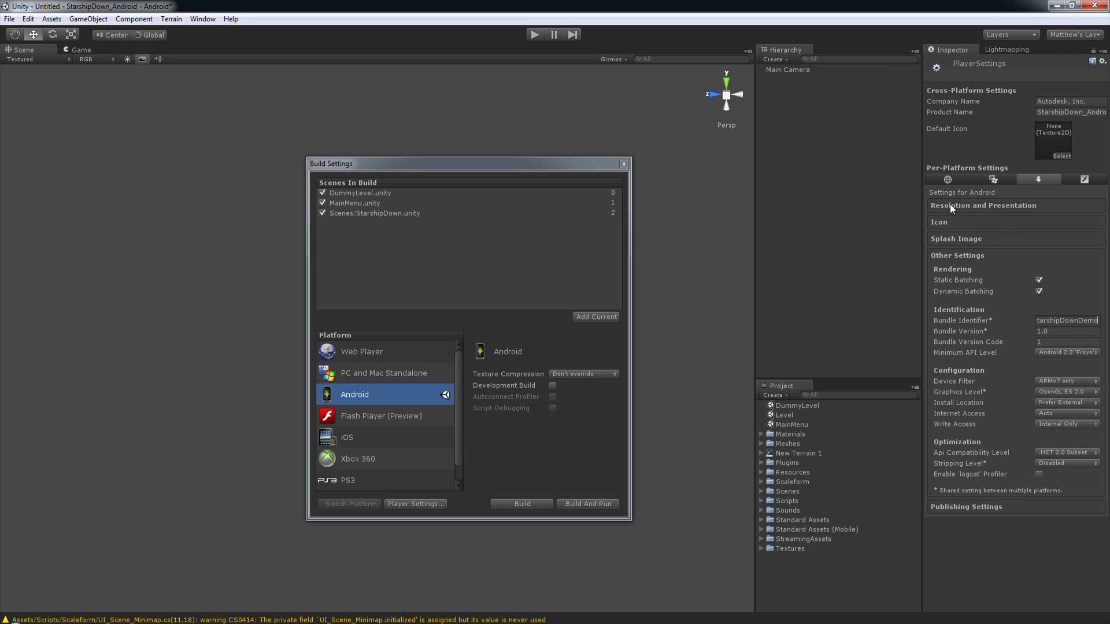
Change the default orientation from Portrait to Landscape Left under Resolution and Presentation
{"action": "left_click", "coordinate": [1004, 206]}
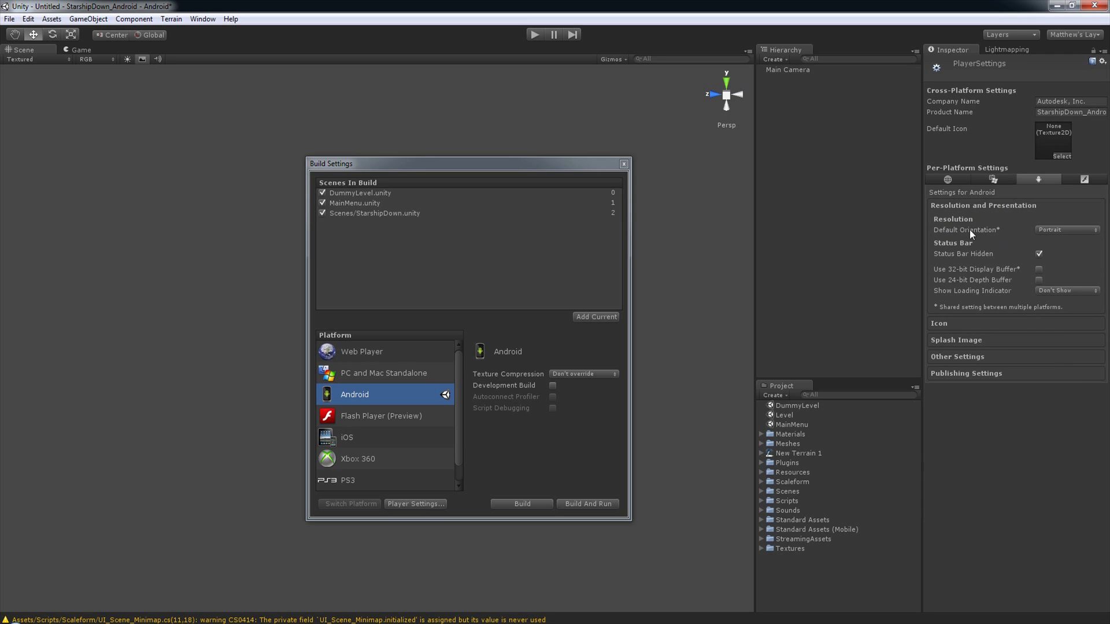
{"action": "left_click", "coordinate": [1058, 231]}
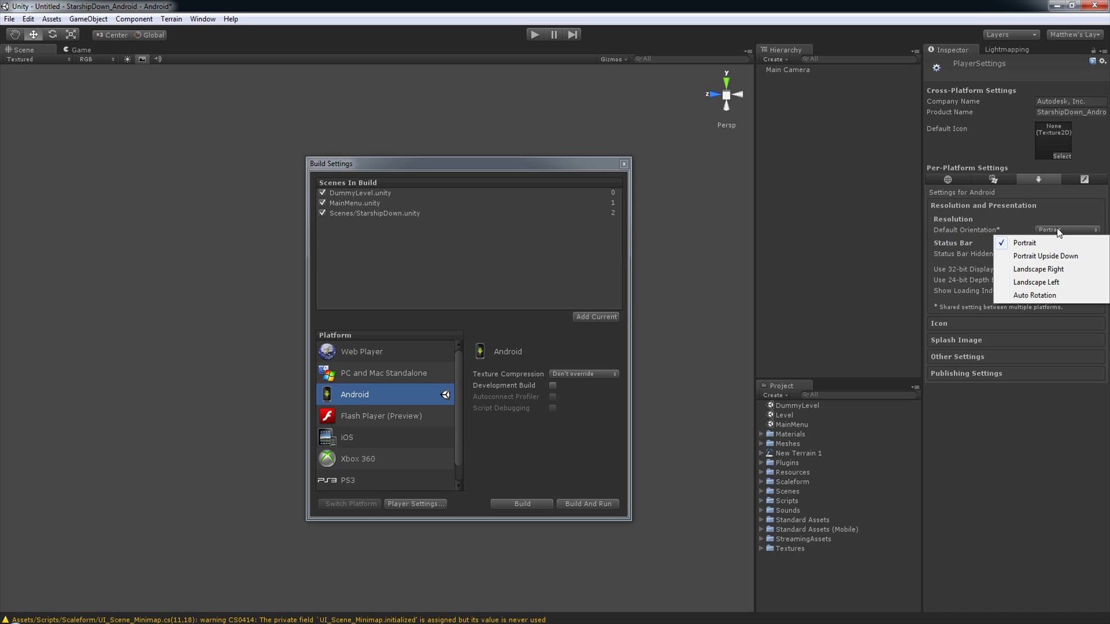
{"action": "left_click", "coordinate": [1031, 283]}
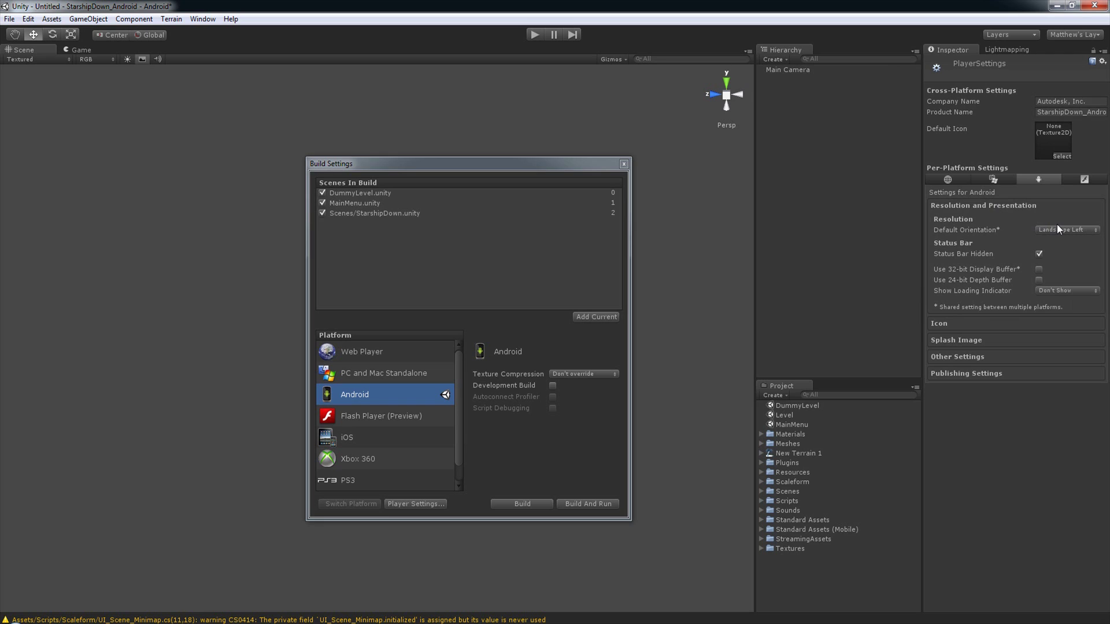
{"action": "left_click", "coordinate": [957, 357]}
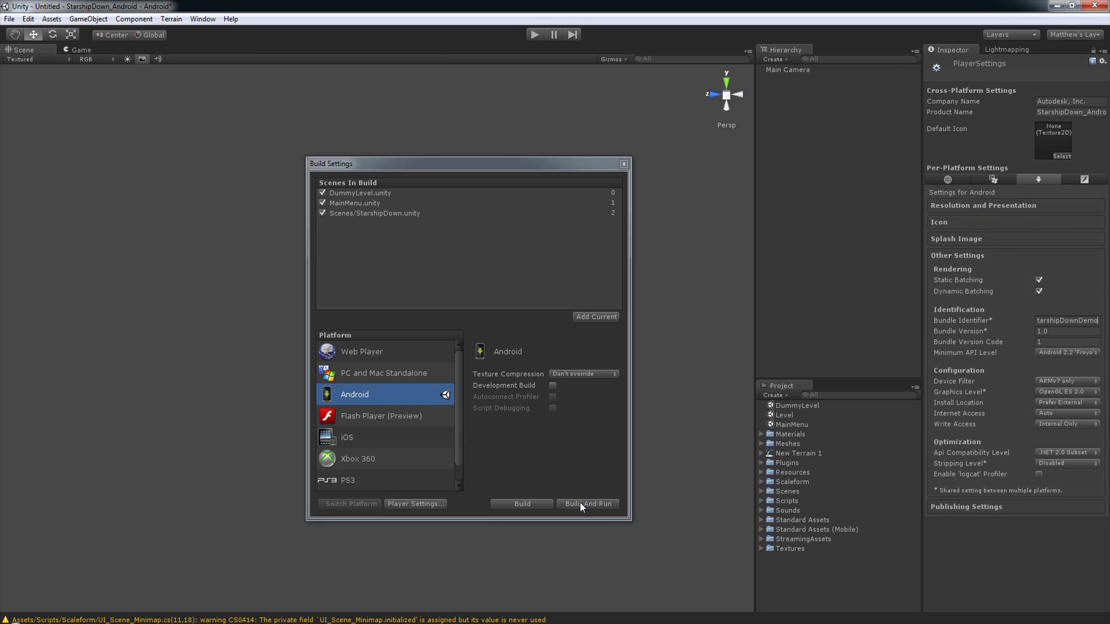
Start the Android build, saving the APK as StarshipDown
{"action": "left_click", "coordinate": [581, 501]}
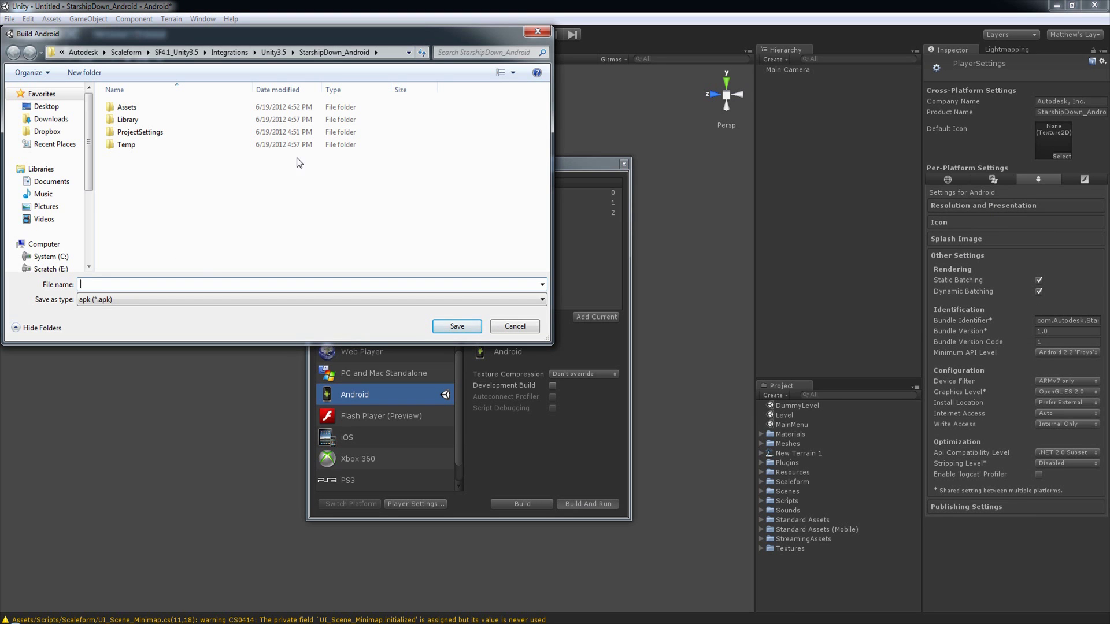
{"action": "left_click_drag", "start_coordinate": [269, 33], "coordinate": [439, 122]}
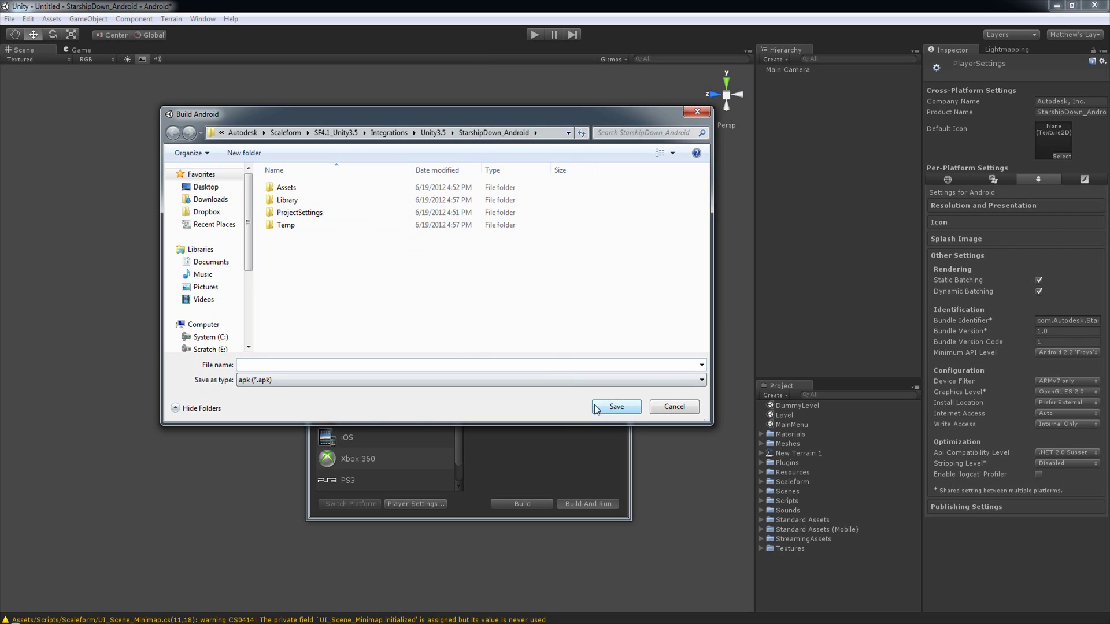
{"action": "type", "text": "StarshipDown"}
{"action": "left_click", "coordinate": [612, 402]}
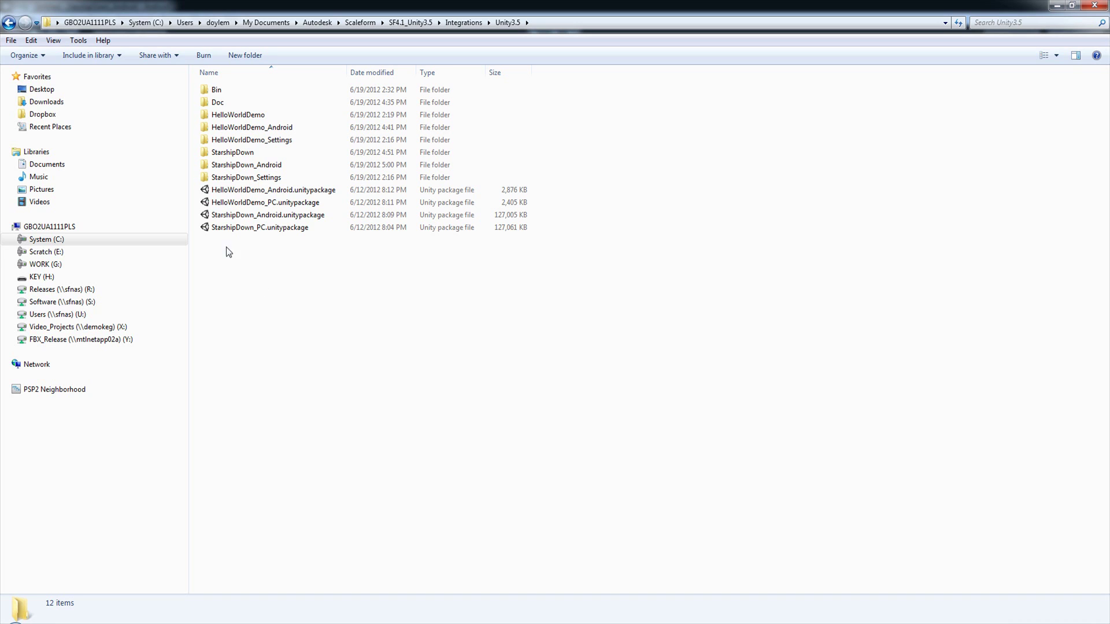
{"action": "double_click", "coordinate": [231, 154]}
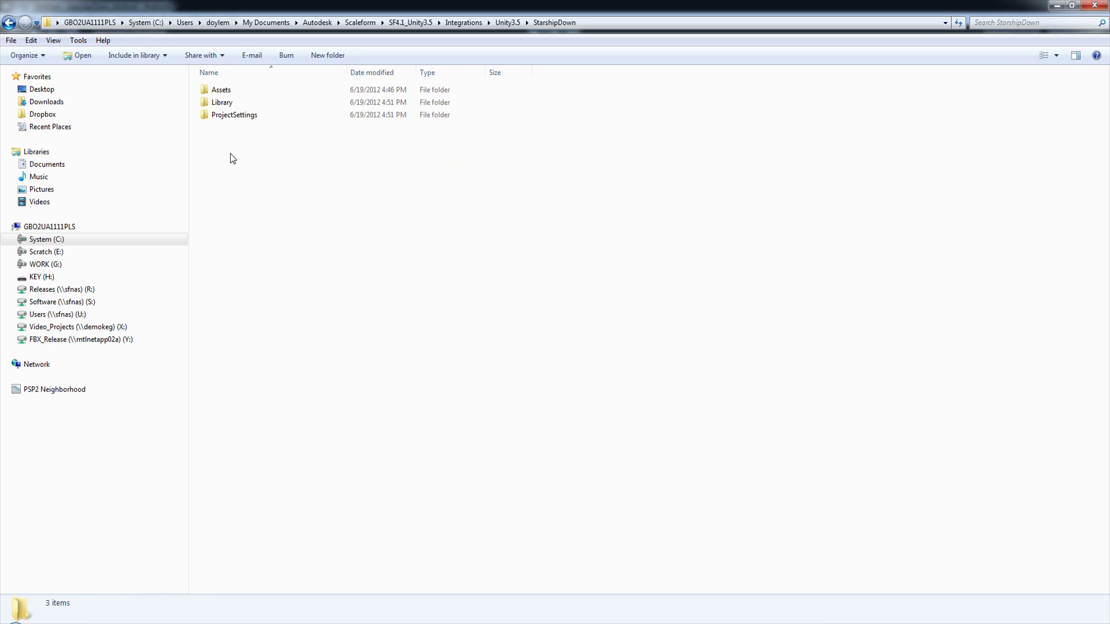
{"action": "double_click", "coordinate": [219, 90]}
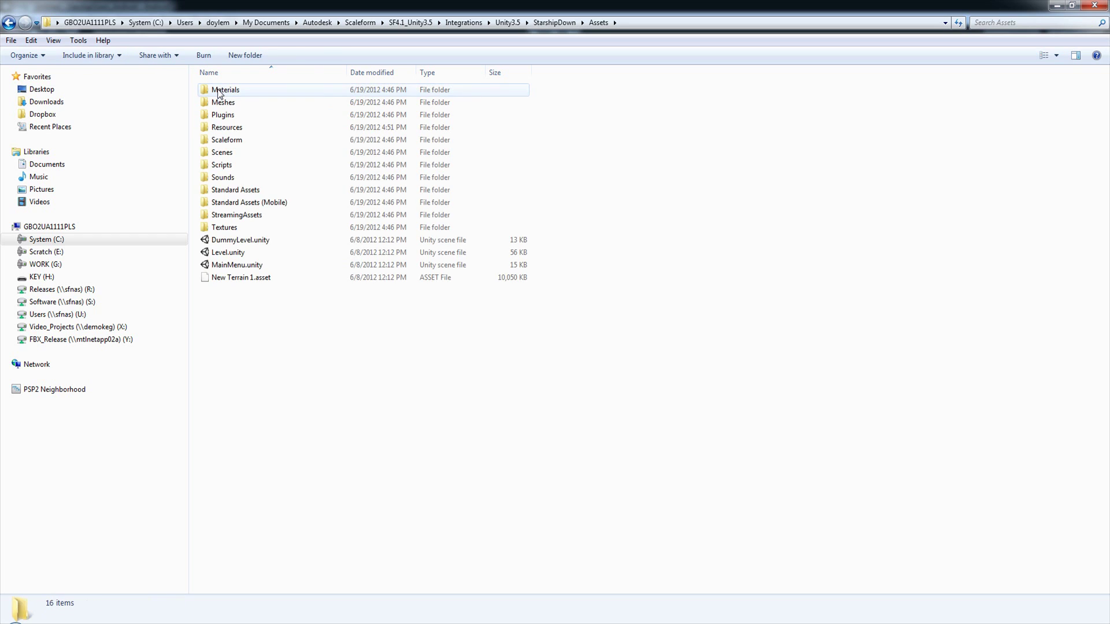
{"action": "double_click", "coordinate": [219, 115]}
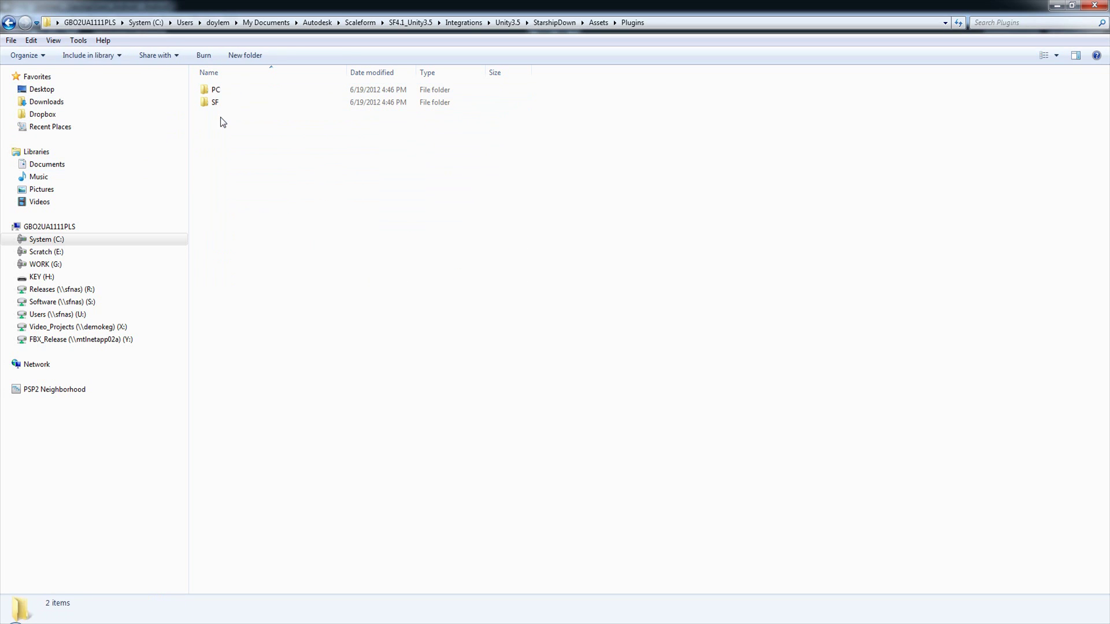
{"action": "left_click", "coordinate": [215, 93]}
{"action": "double_click", "coordinate": [213, 103]}
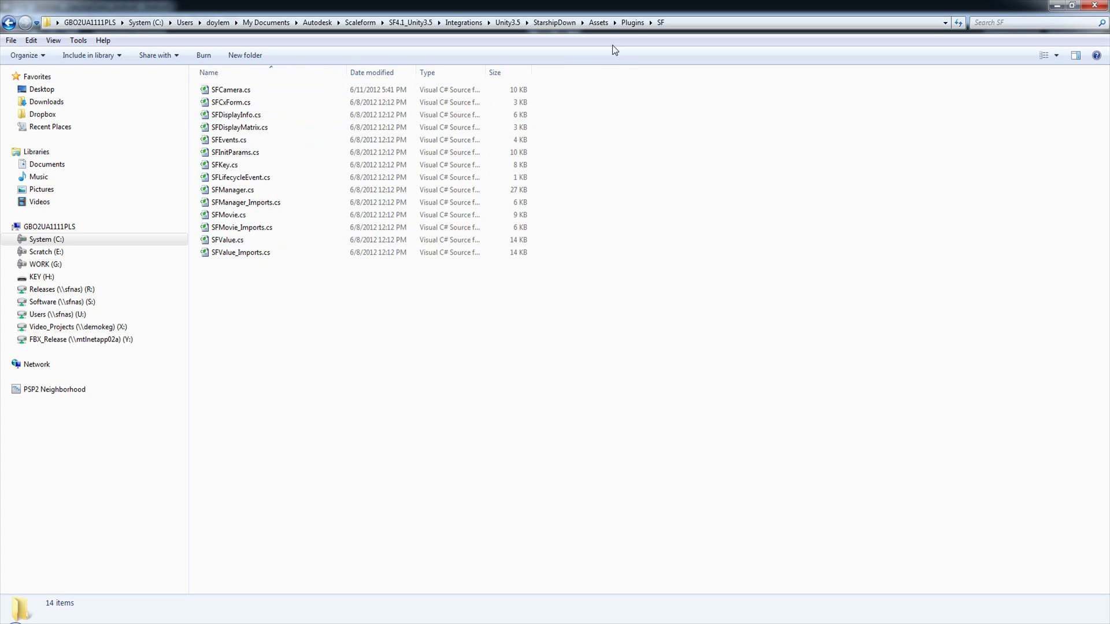
{"action": "left_click", "coordinate": [637, 23]}
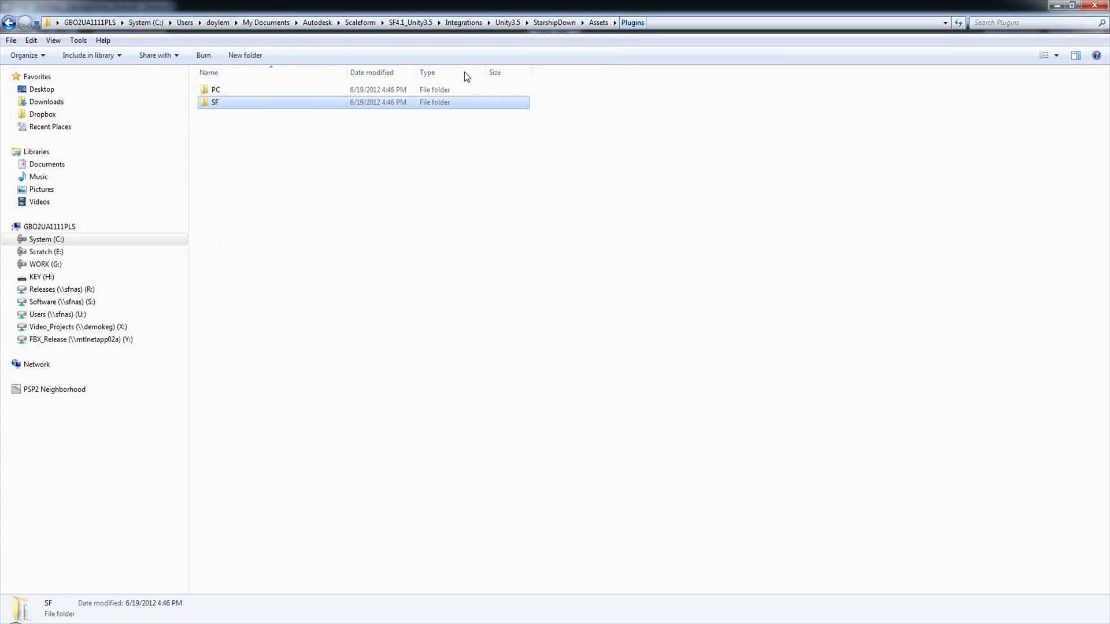
{"action": "right_click", "coordinate": [210, 105]}
{"action": "left_click", "coordinate": [251, 407]}
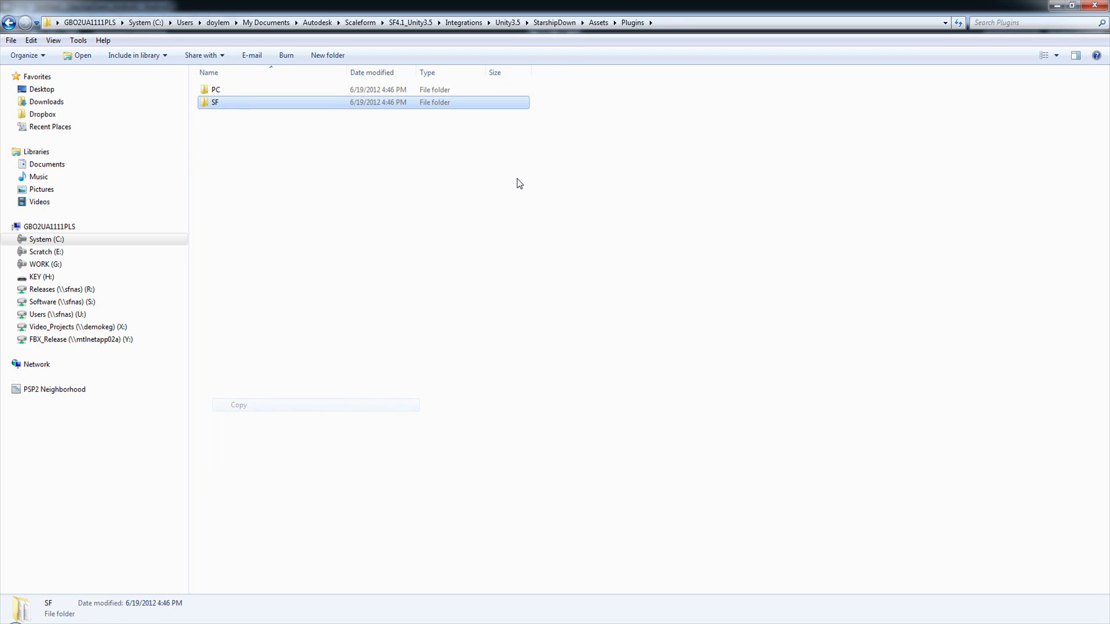
{"action": "left_click", "coordinate": [508, 22]}
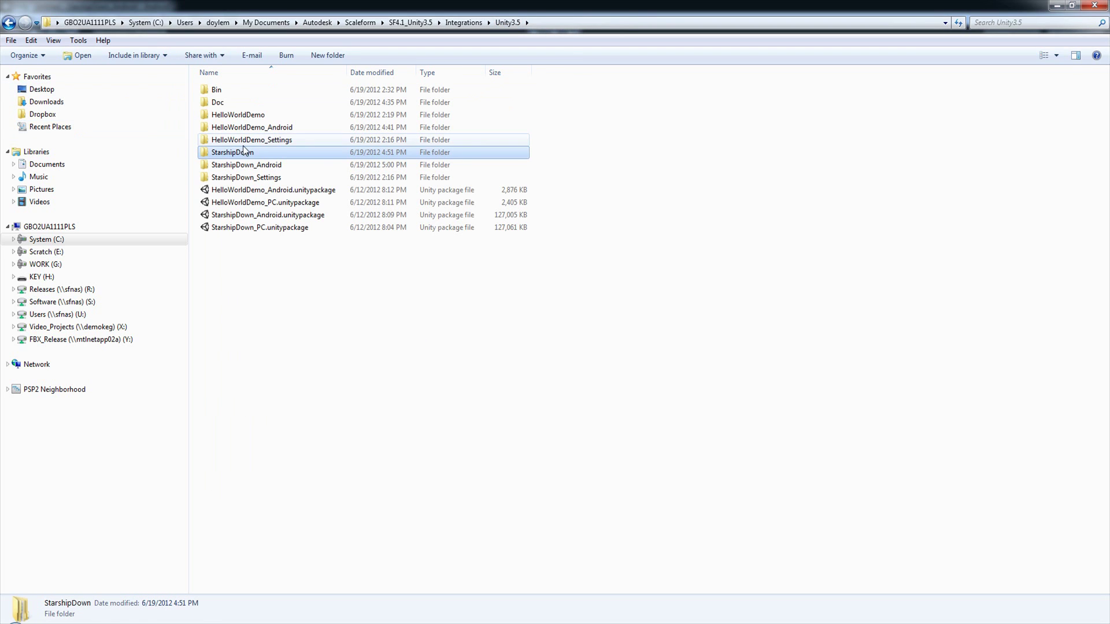
{"action": "left_click", "coordinate": [237, 115]}
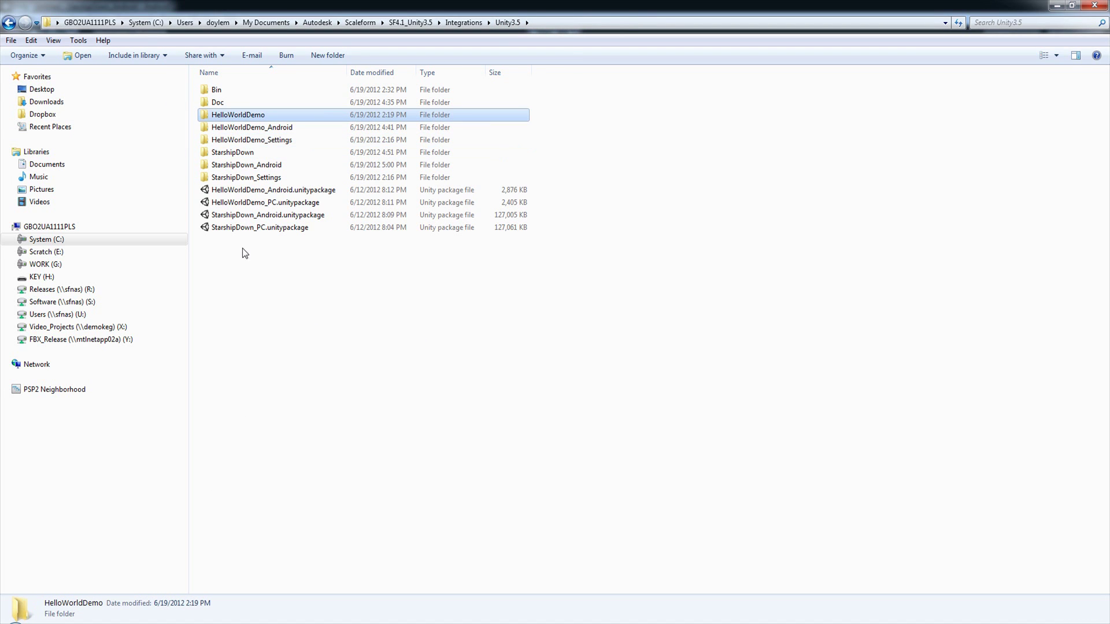
{"action": "left_click", "coordinate": [287, 270]}
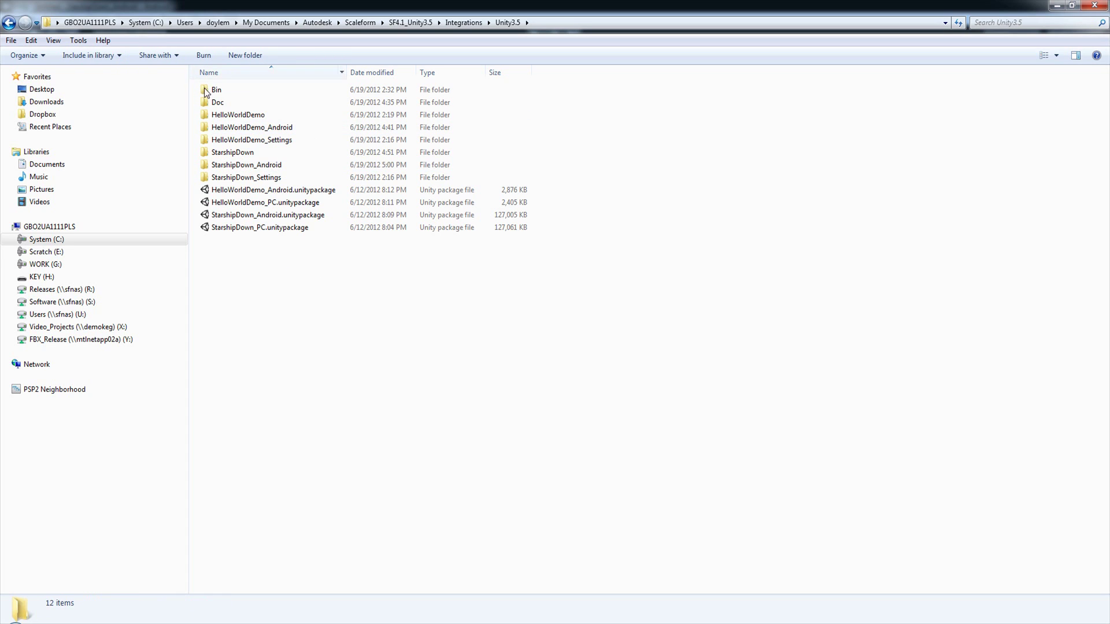
Show libgfxunity3d.so in the Bin\Android\Release folder
{"action": "double_click", "coordinate": [227, 89]}
{"action": "double_click", "coordinate": [228, 89]}
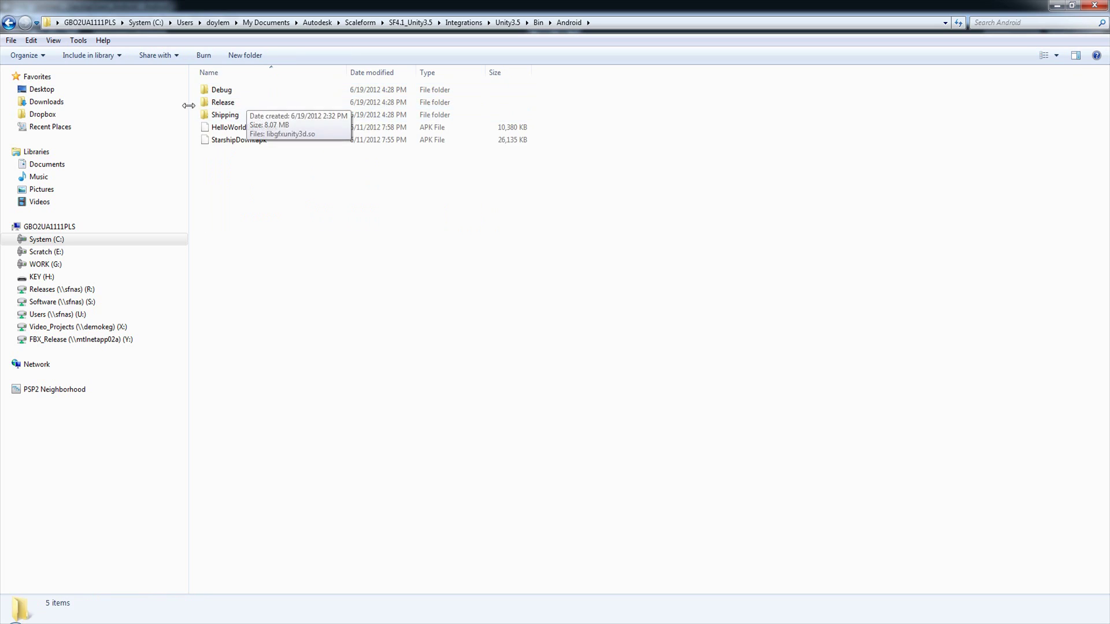
{"action": "double_click", "coordinate": [215, 103]}
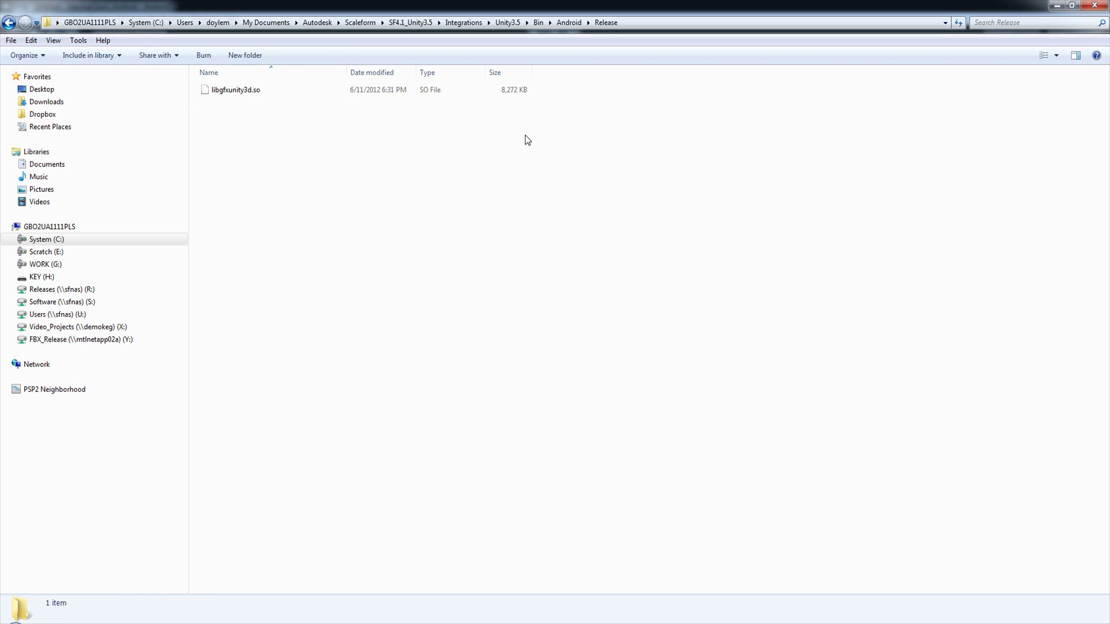
Check StarshipDown_Android\Assets\Plugins\Android for the plugin, then return to the project folder
{"action": "left_click", "coordinate": [508, 22]}
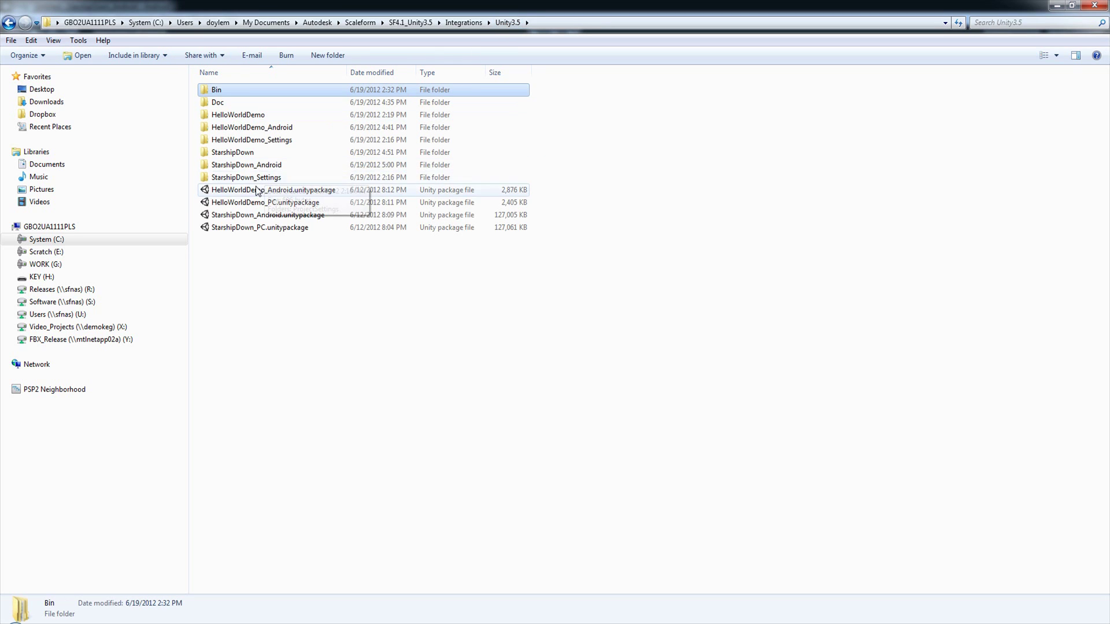
{"action": "double_click", "coordinate": [236, 166]}
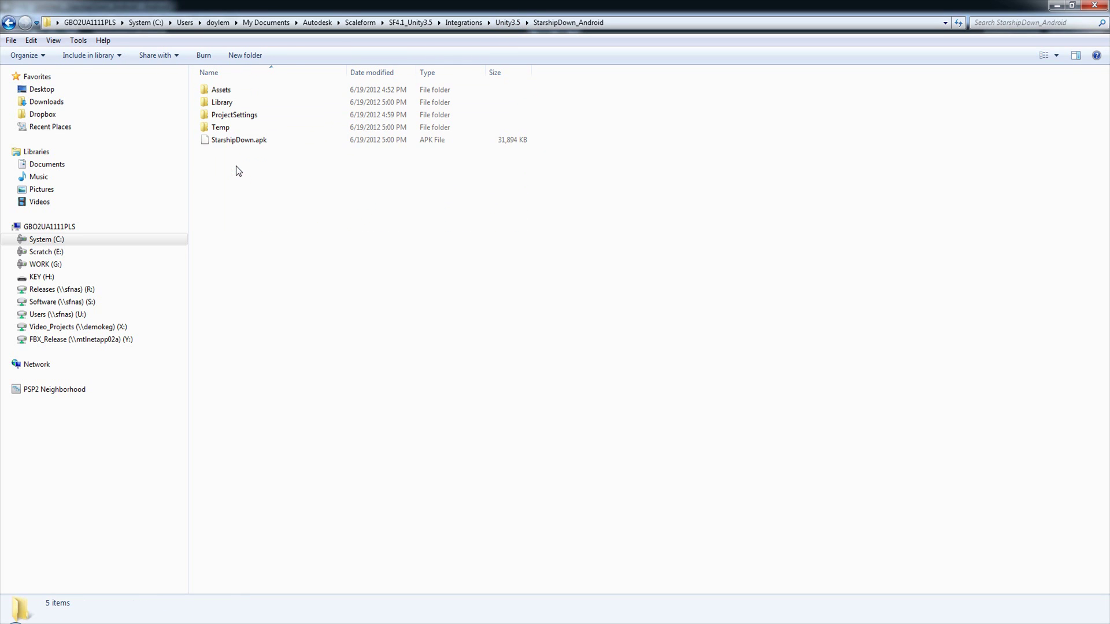
{"action": "double_click", "coordinate": [218, 90]}
{"action": "double_click", "coordinate": [223, 115]}
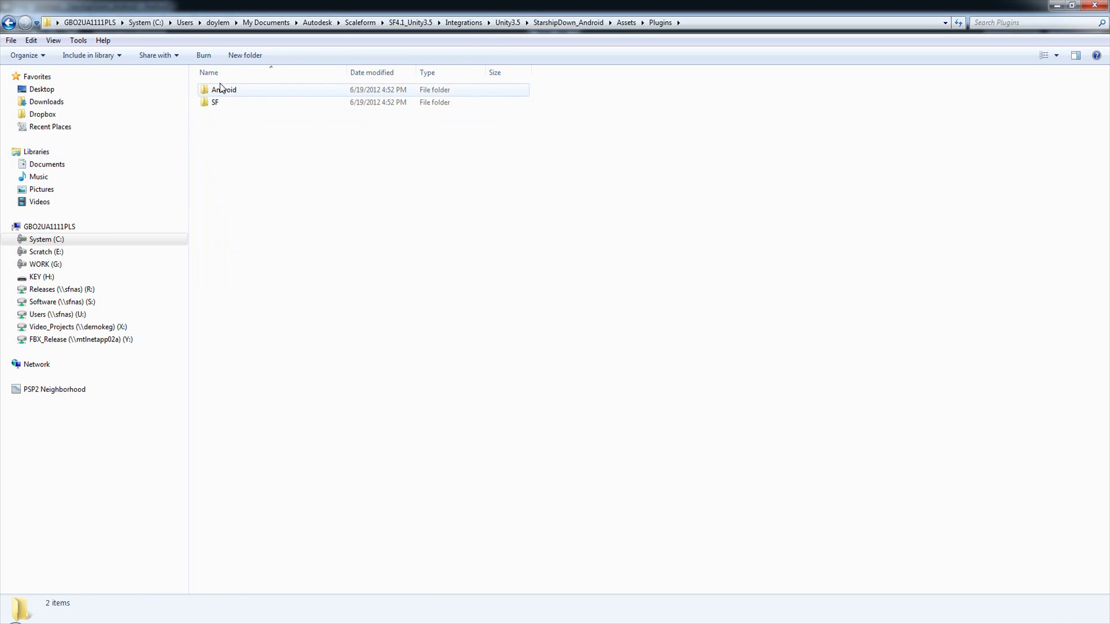
{"action": "double_click", "coordinate": [230, 93]}
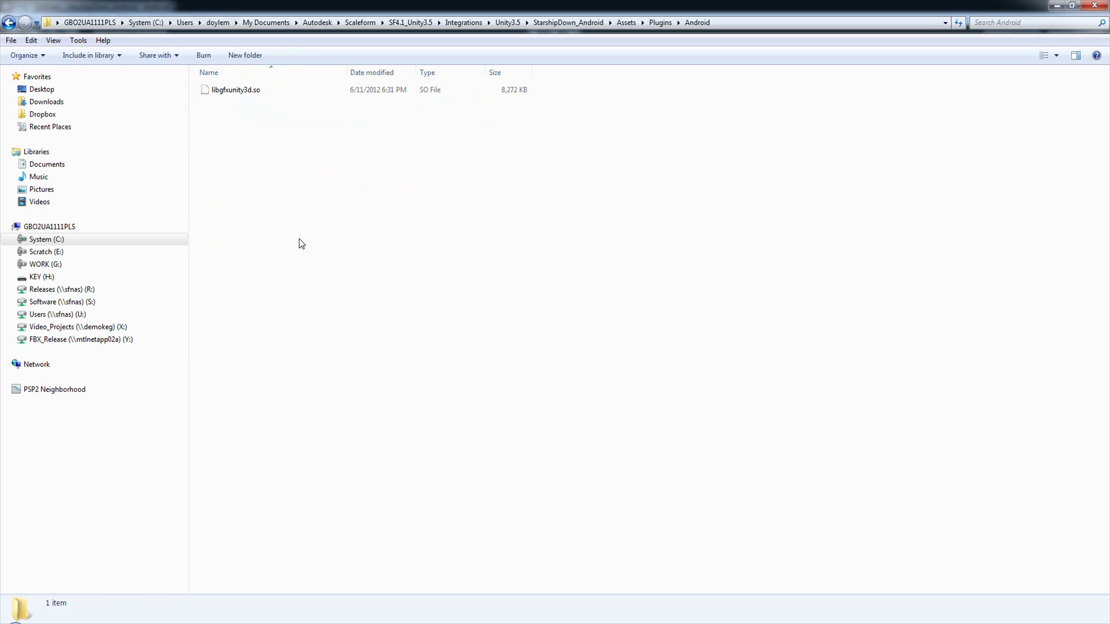
{"action": "left_click", "coordinate": [568, 22]}
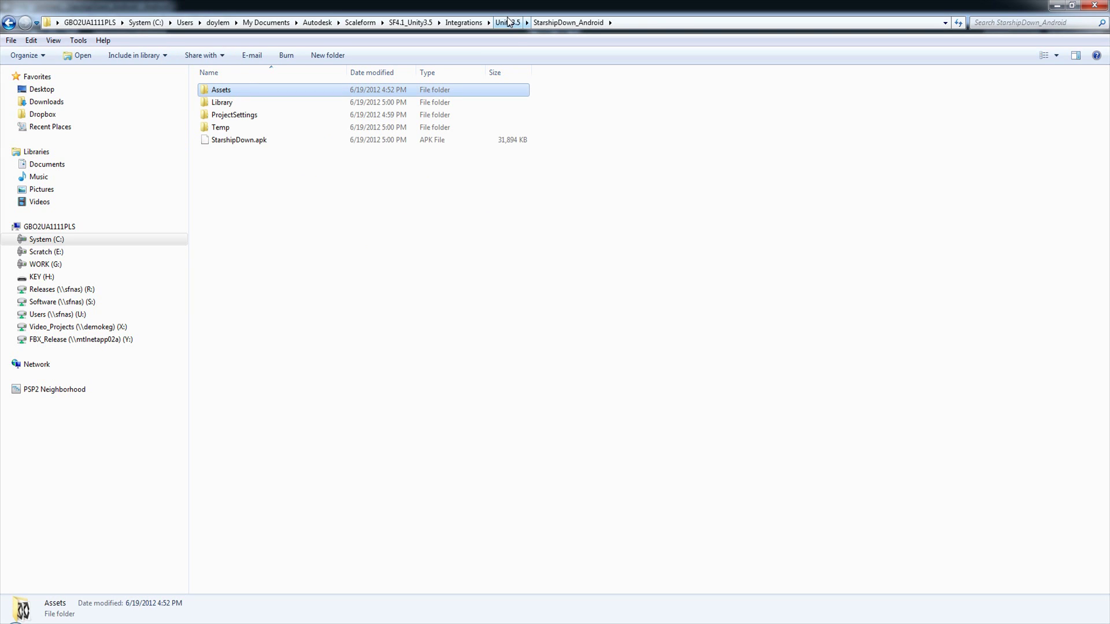
Open Assets\StreamingAssets\com\scaleform\starshipdown in the Android project
{"action": "double_click", "coordinate": [222, 94]}
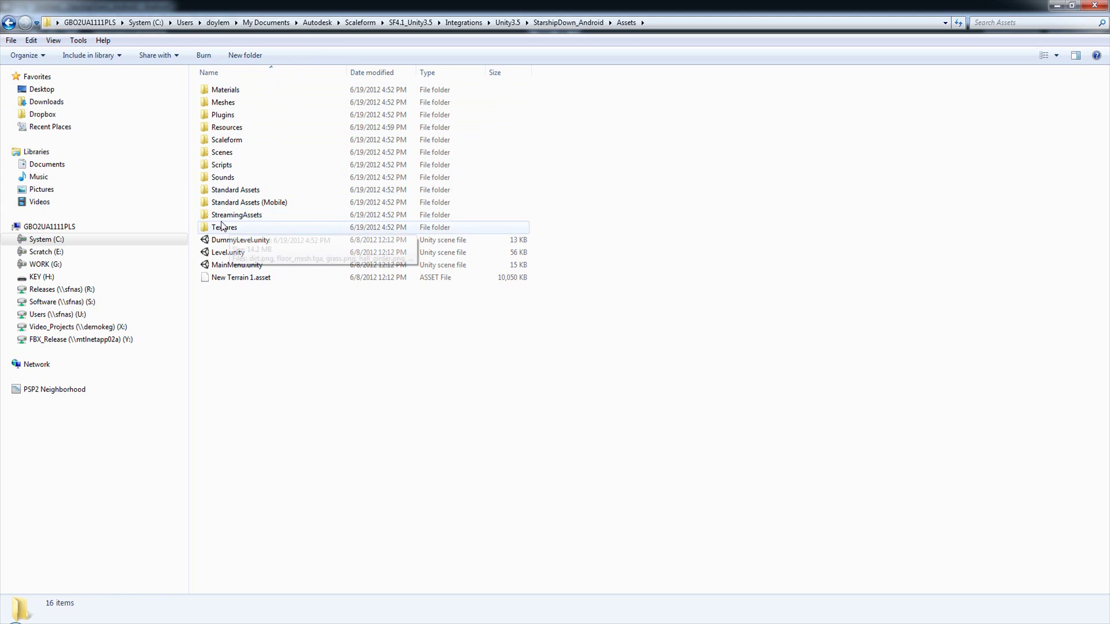
{"action": "double_click", "coordinate": [242, 217]}
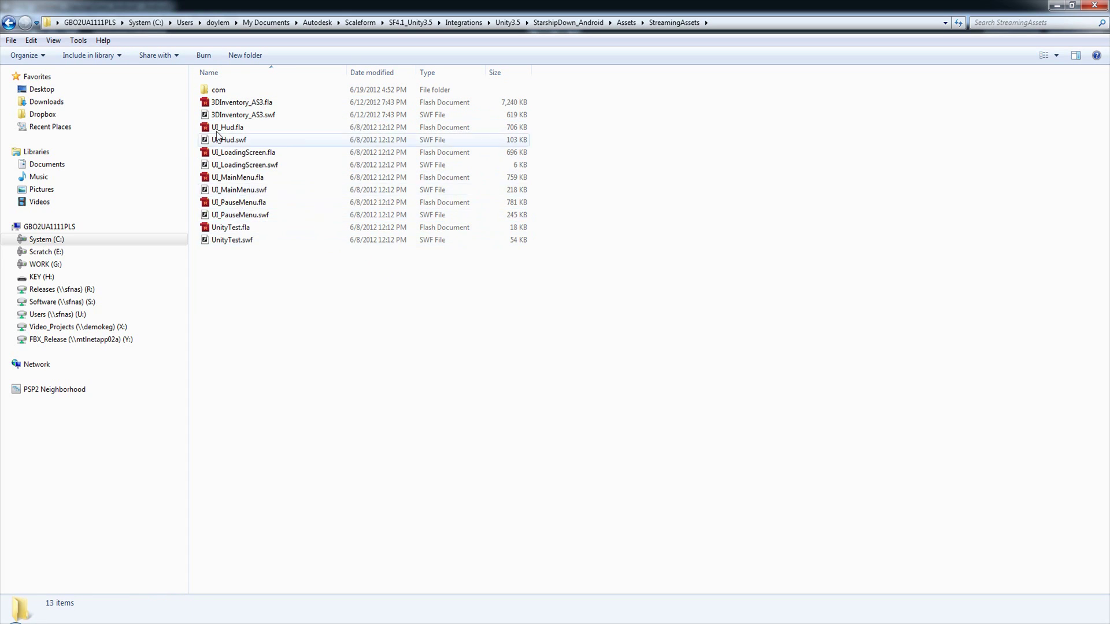
{"action": "double_click", "coordinate": [227, 91]}
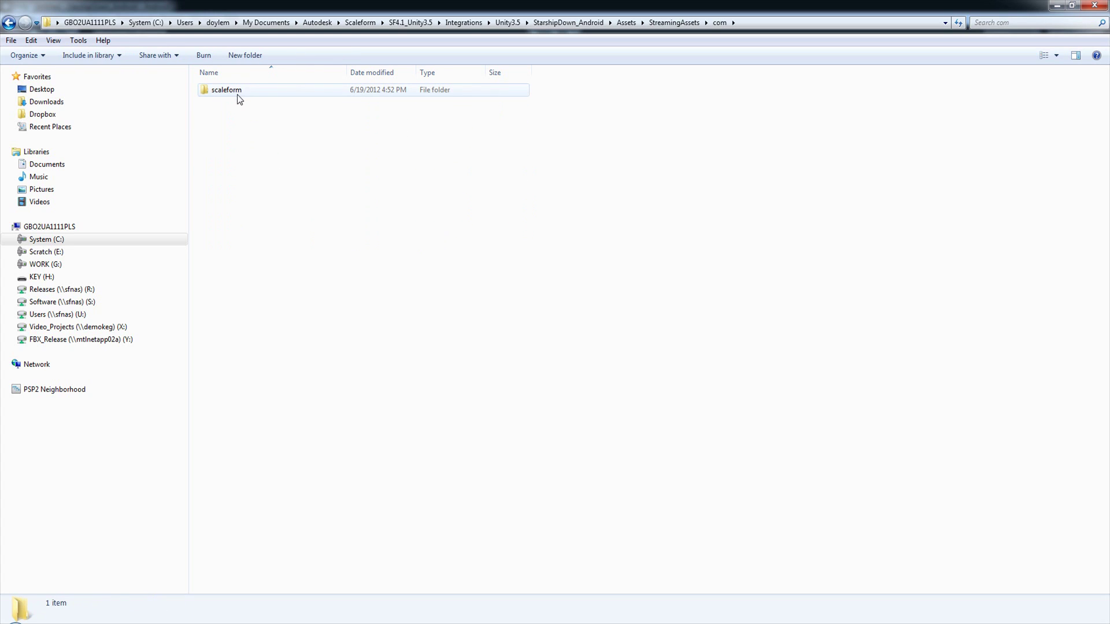
{"action": "double_click", "coordinate": [227, 92]}
{"action": "double_click", "coordinate": [248, 93]}
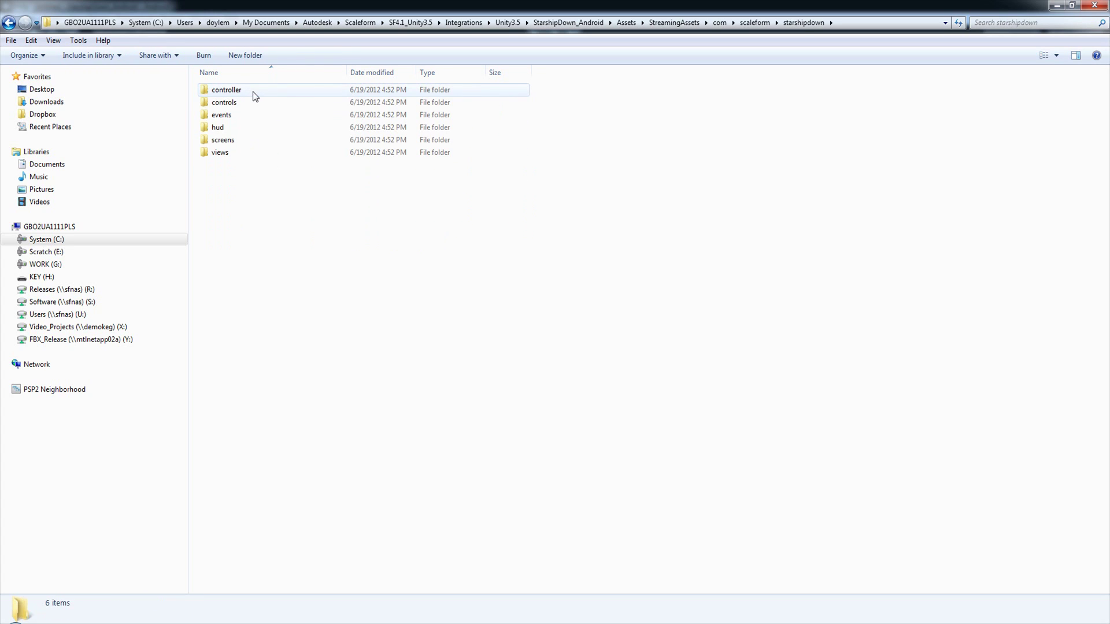
Browse the controller, controls and events ActionScript folders, ending in events
{"action": "left_click", "coordinate": [234, 92]}
{"action": "double_click", "coordinate": [234, 91]}
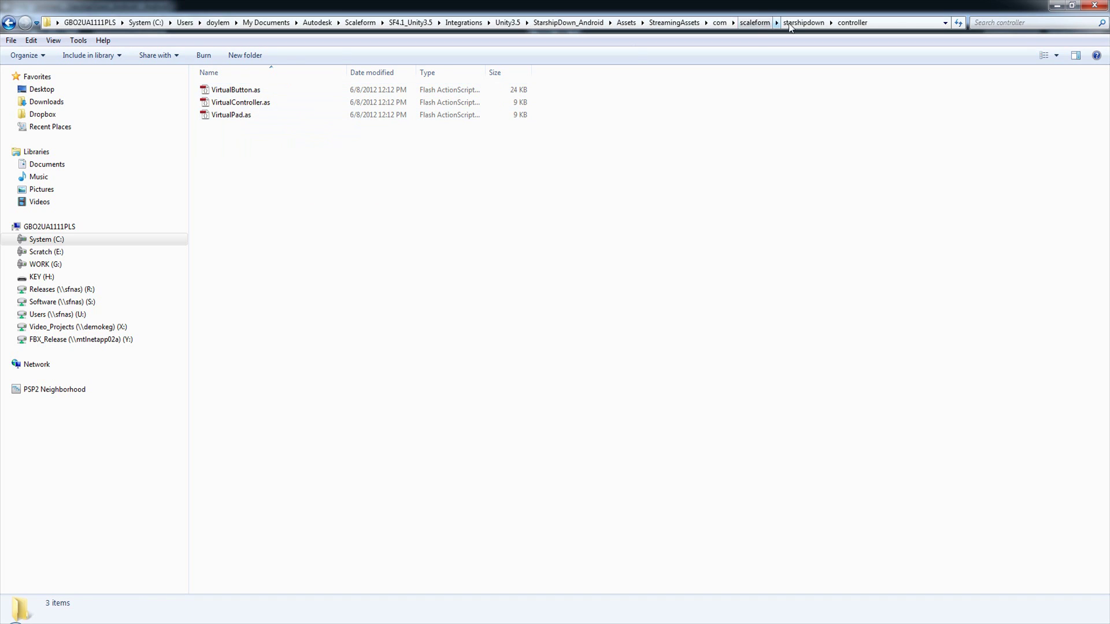
{"action": "left_click", "coordinate": [794, 25]}
{"action": "double_click", "coordinate": [222, 102]}
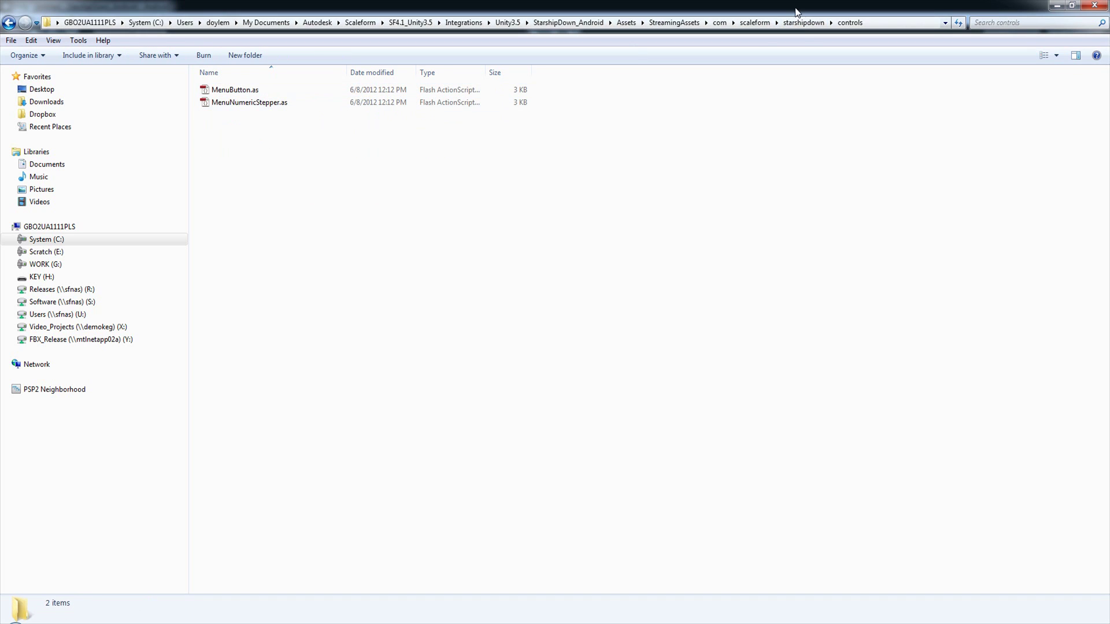
{"action": "left_click", "coordinate": [800, 22]}
{"action": "double_click", "coordinate": [225, 115]}
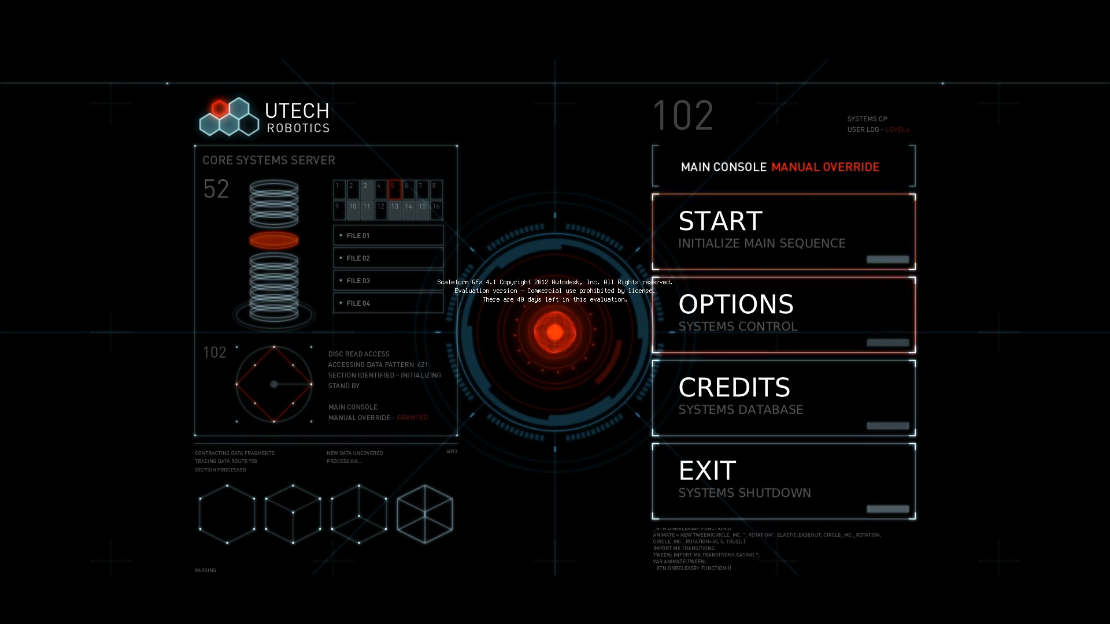
Open the Systems Control OPTIONS and set GAMMA to 100% and QUALITY to 40%, leaving Volume at 80%
{"action": "key", "text": "Return"}
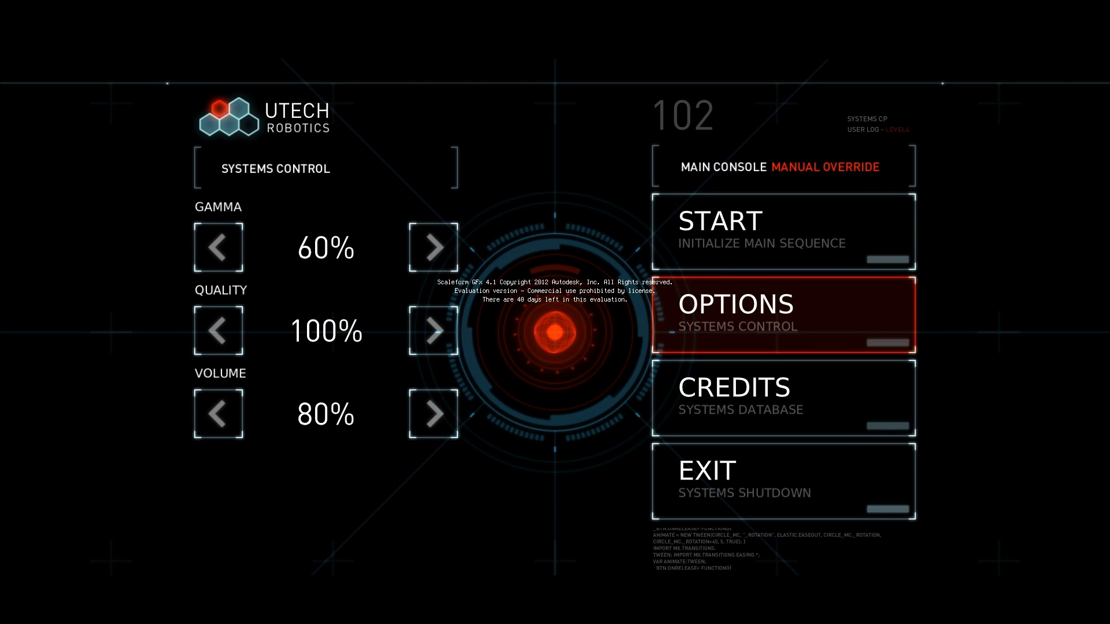
{"action": "key", "text": "Return"}
{"action": "key", "text": "Return"}
{"action": "key", "text": "Tab"}
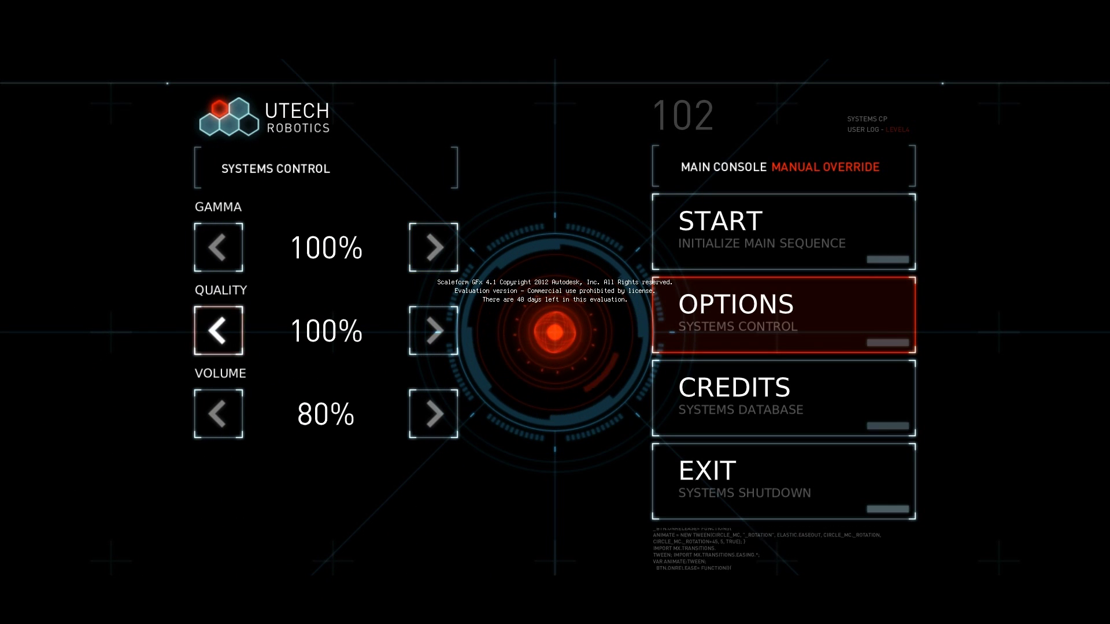
{"action": "key", "text": "Return"}
{"action": "key", "text": "Return"}
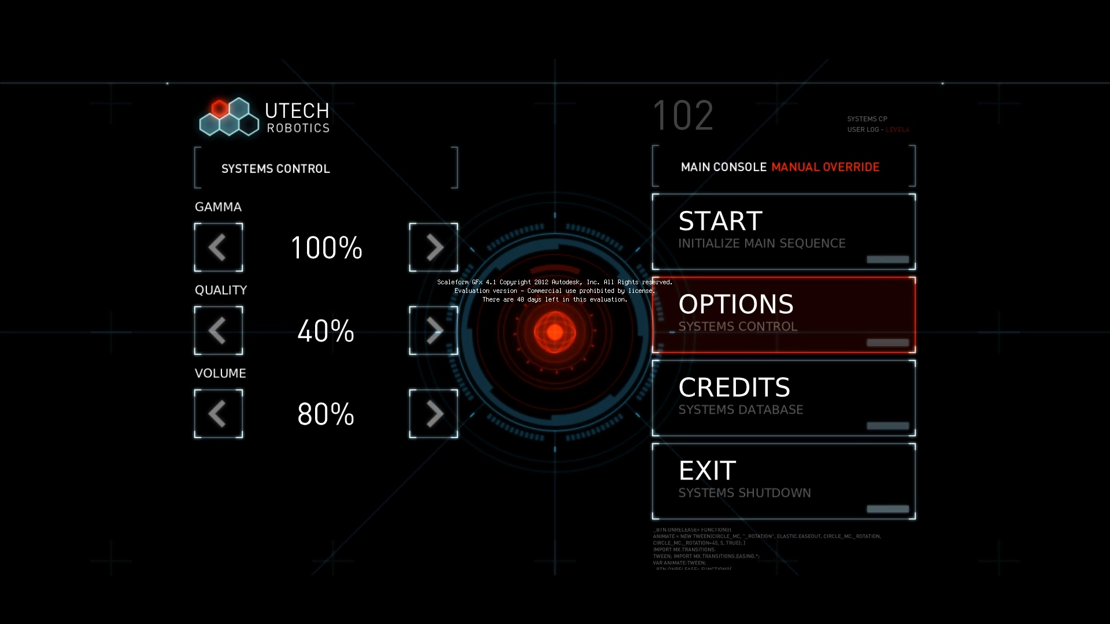